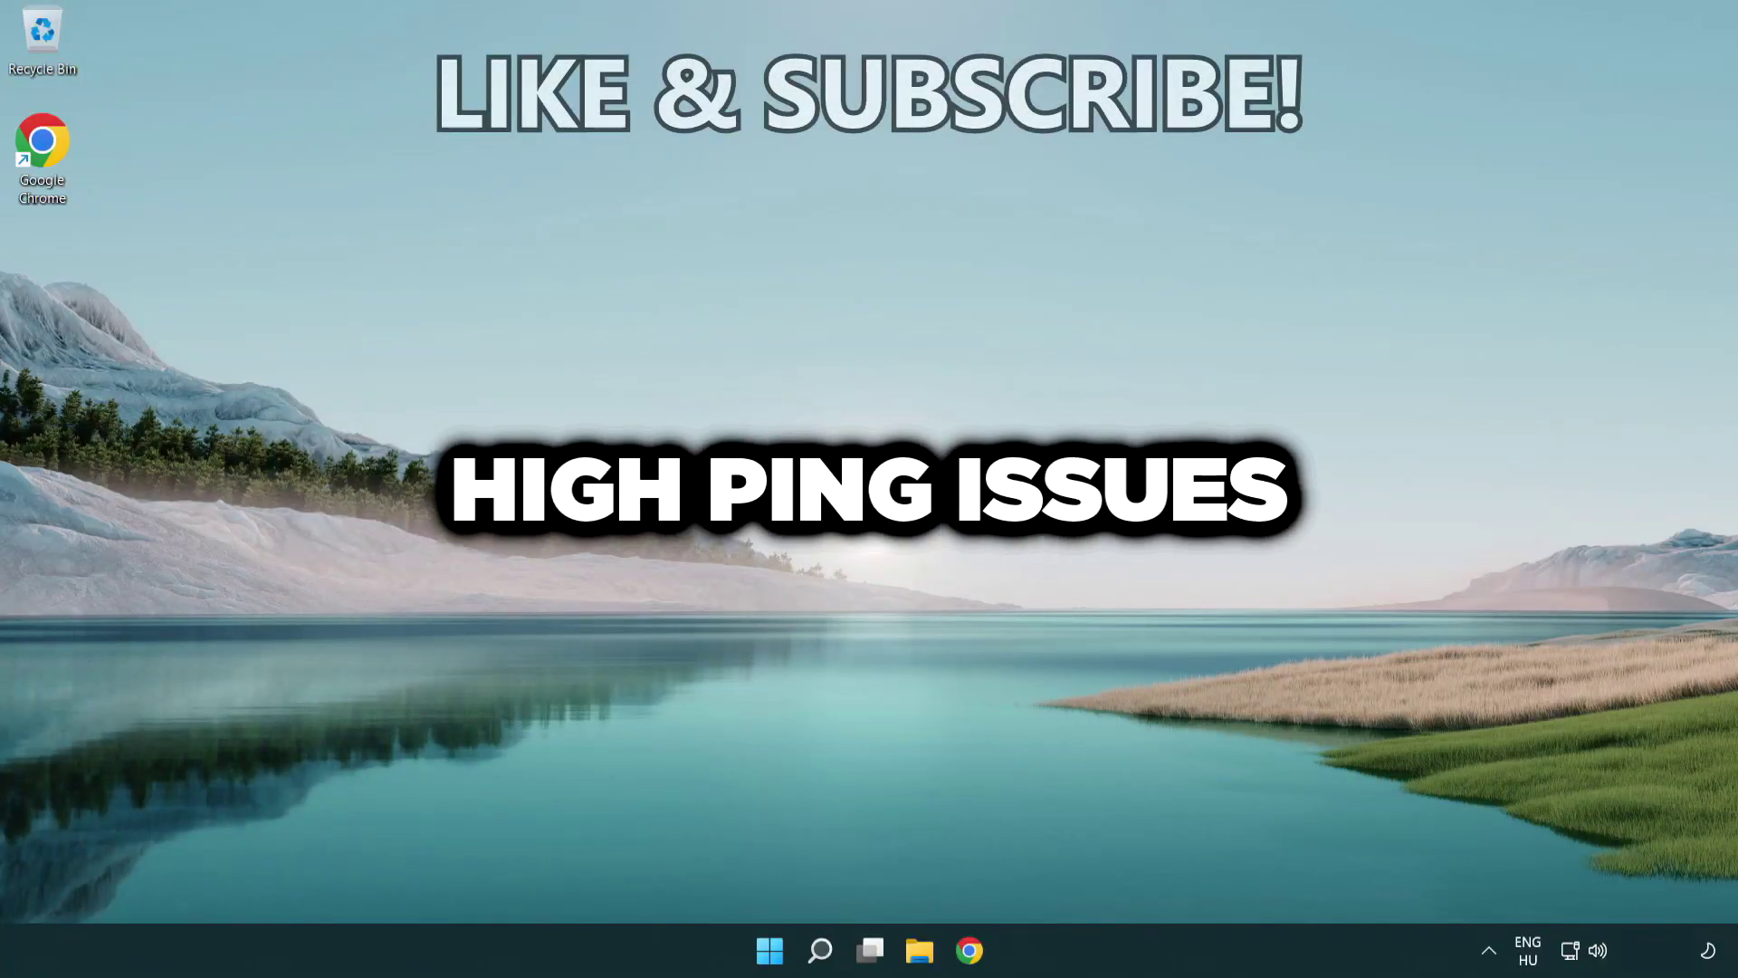
Search for cmd and run Command Prompt as administrator
click(821, 952)
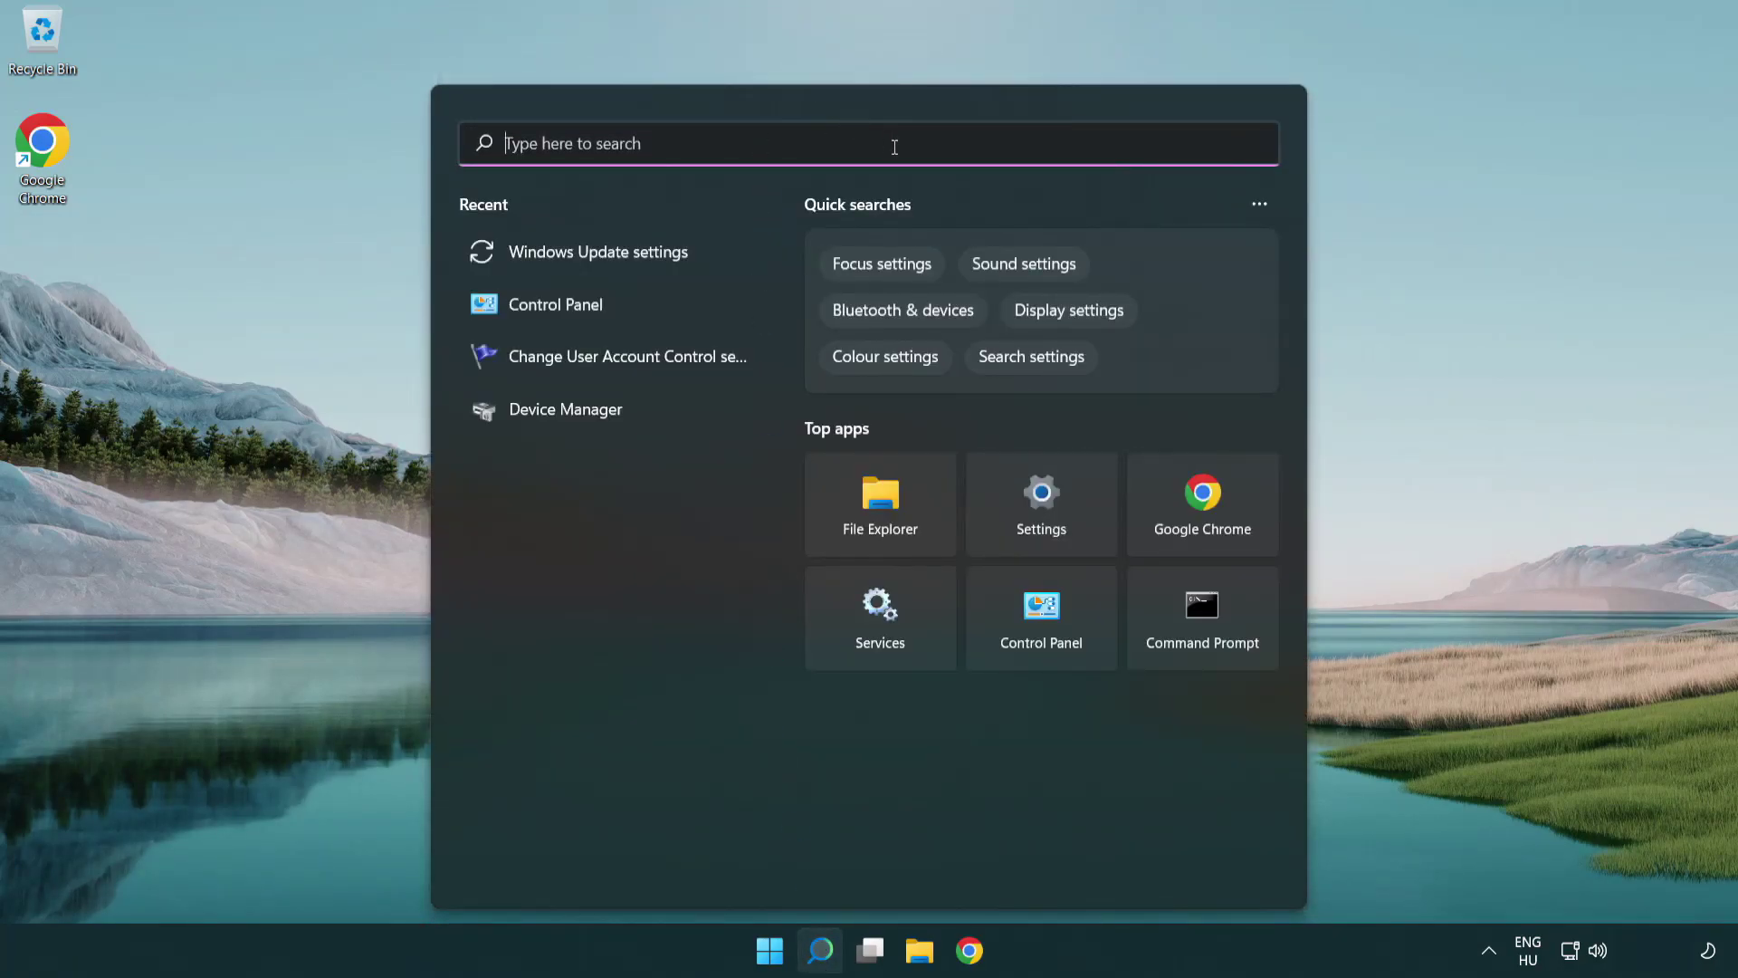
text(cmd)
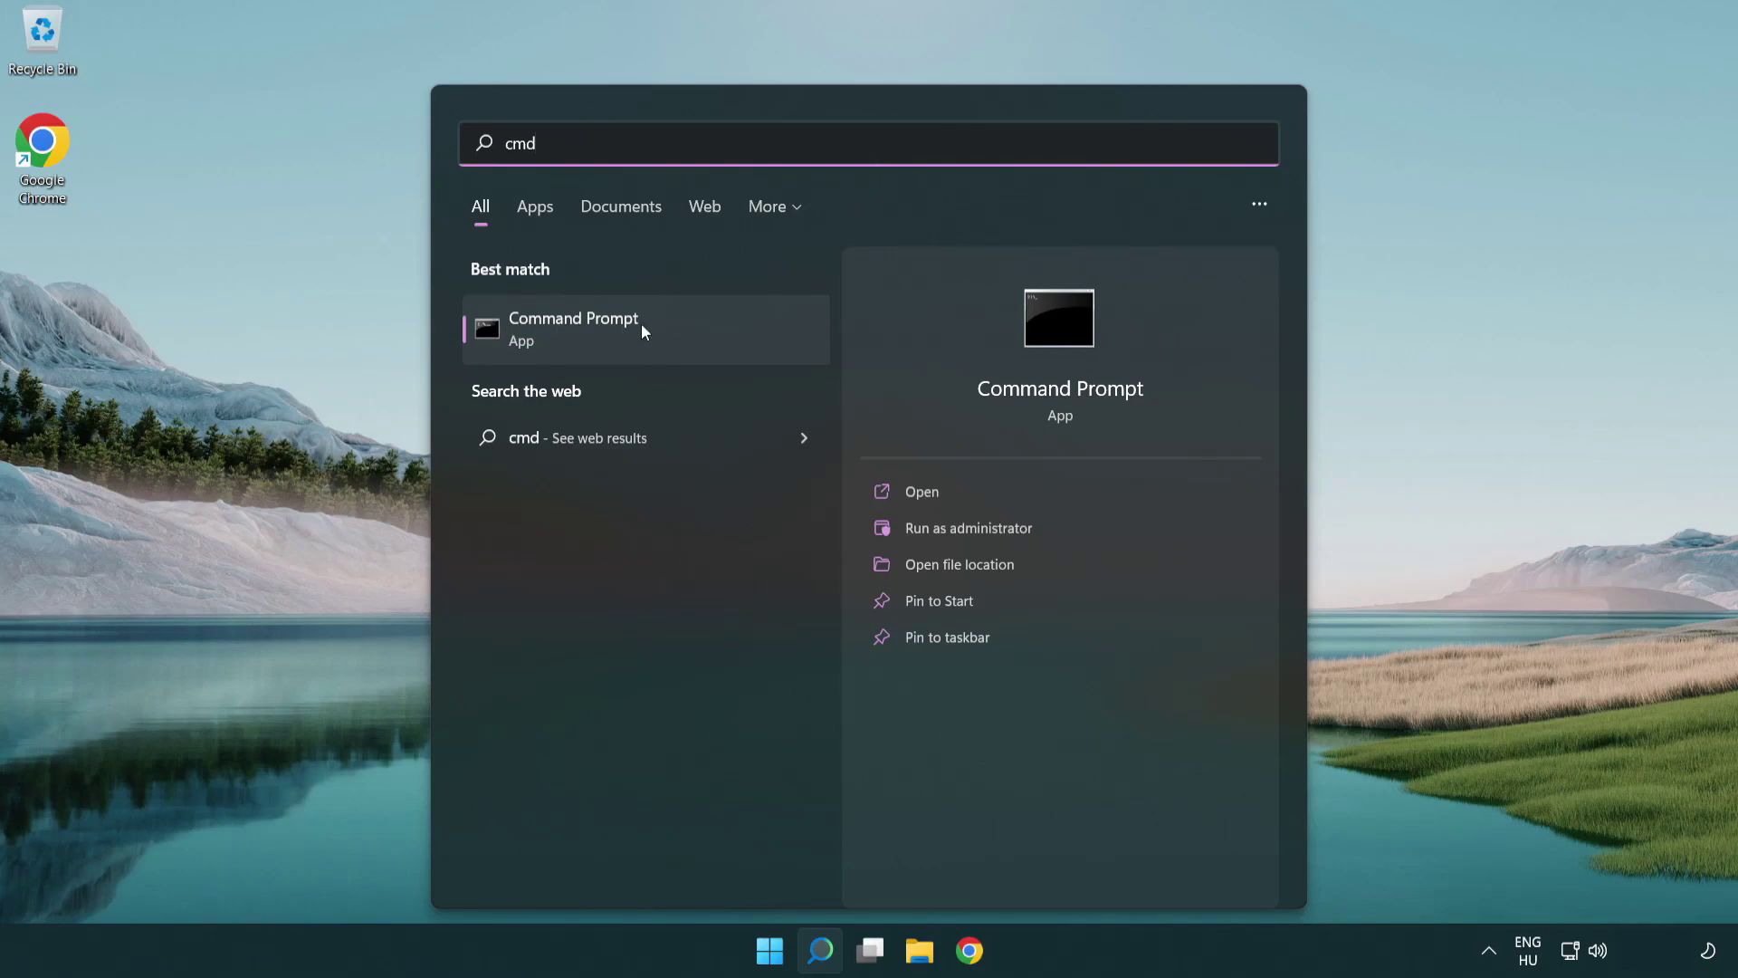
right_click(707, 321)
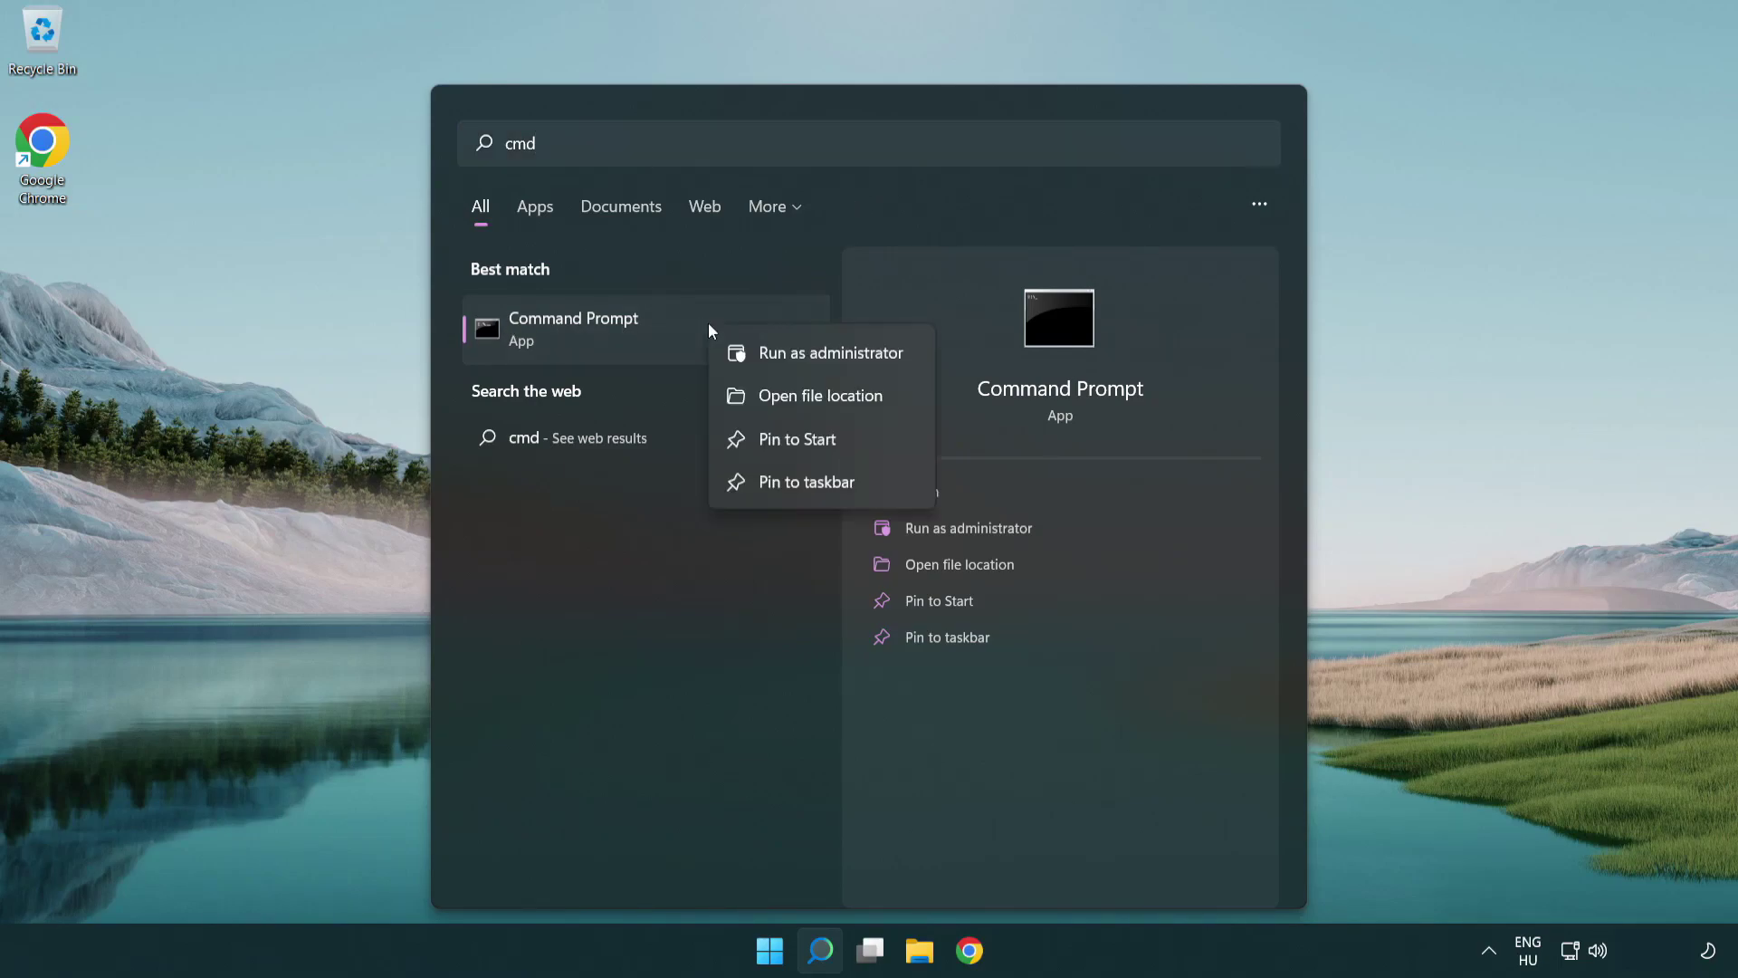
click(842, 356)
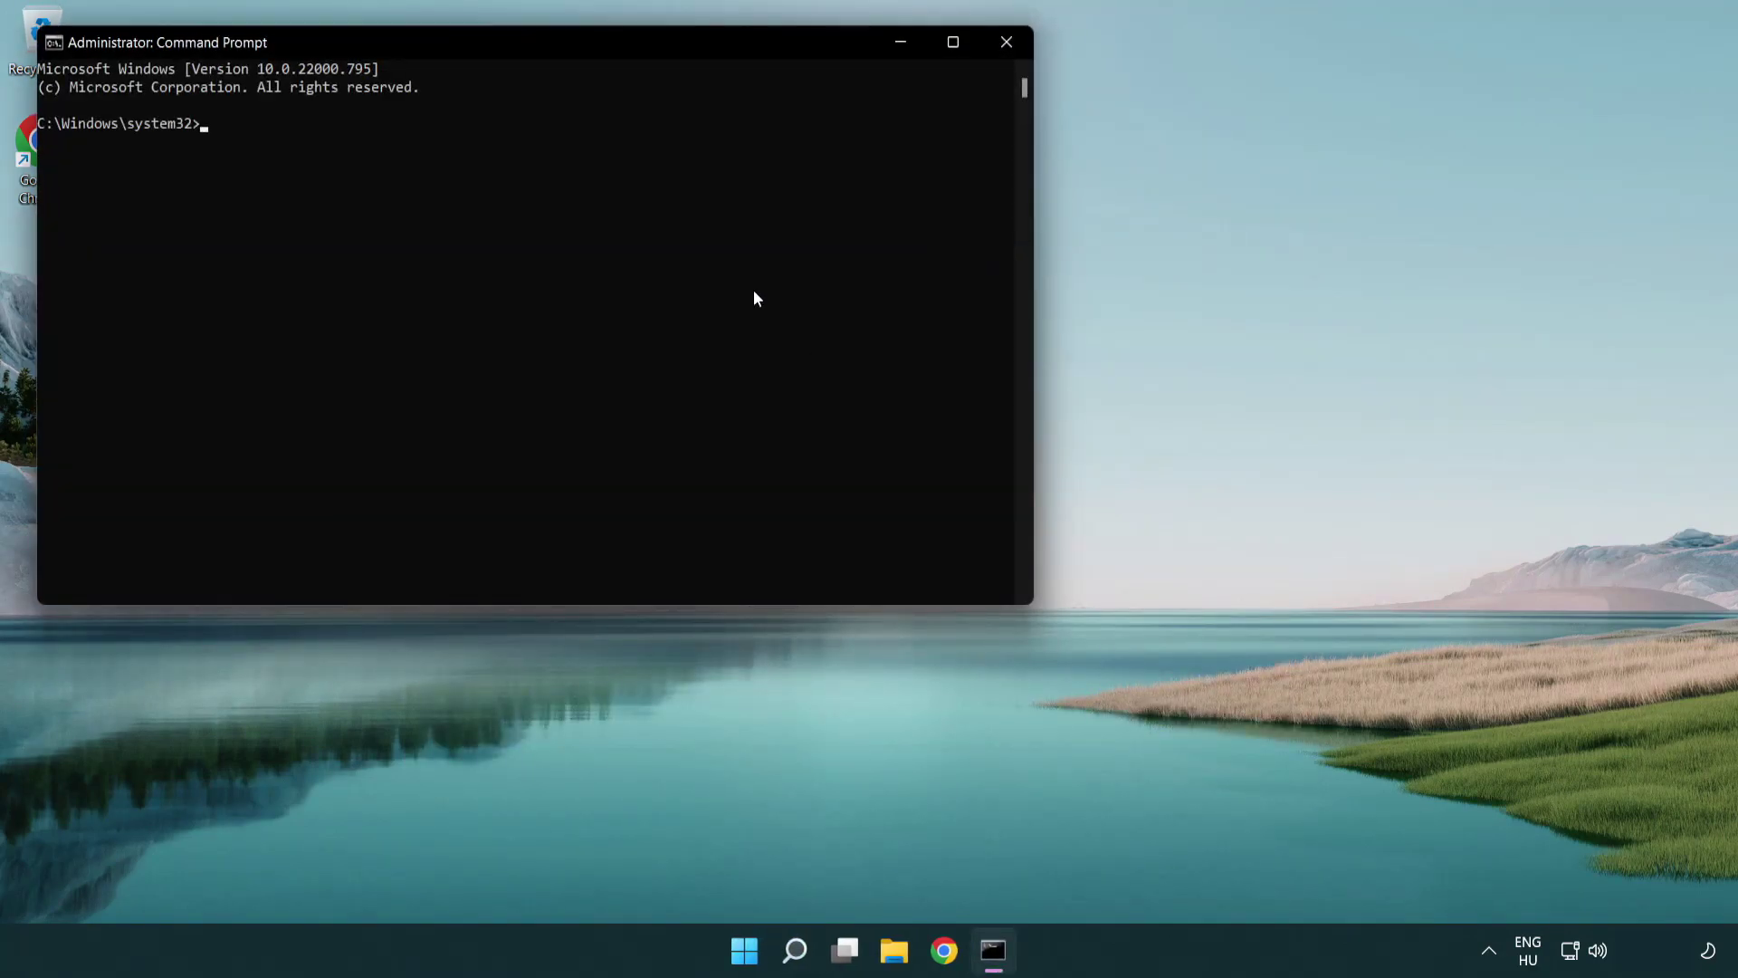
Run ipconfig /flushdns in the elevated Command Prompt to clear the DNS cache
drag(623, 36, 941, 193)
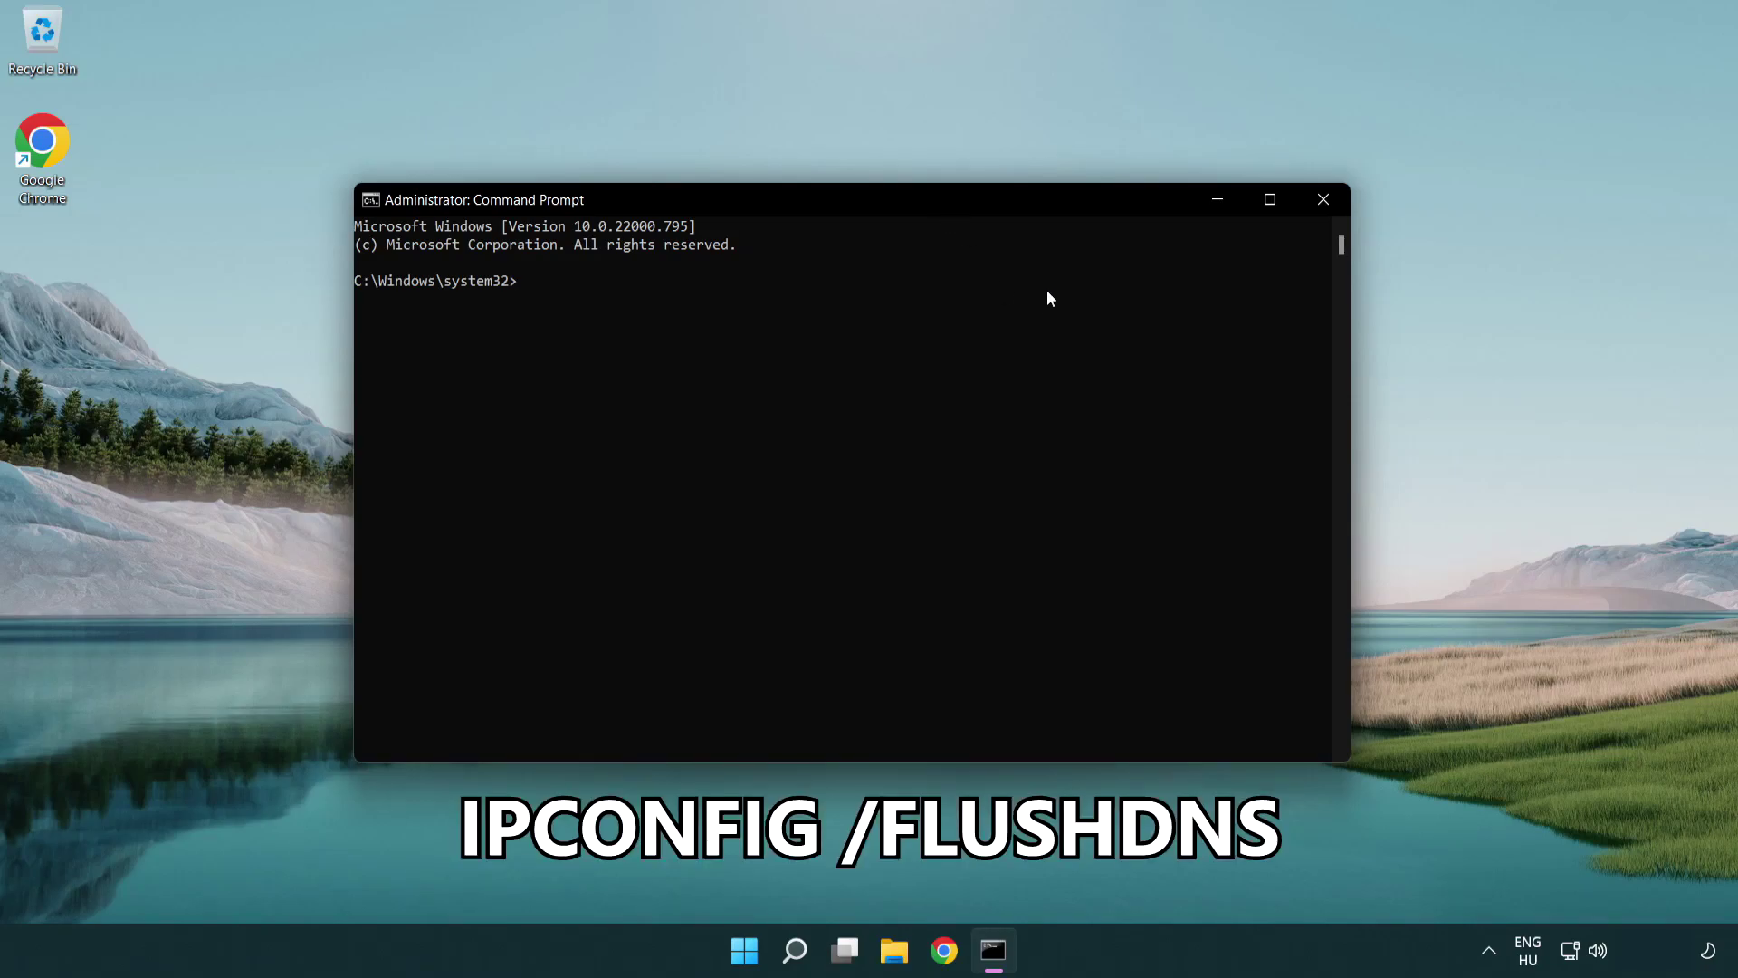
text(ipcon)
text(fig )
text(/)
text(flushdn)
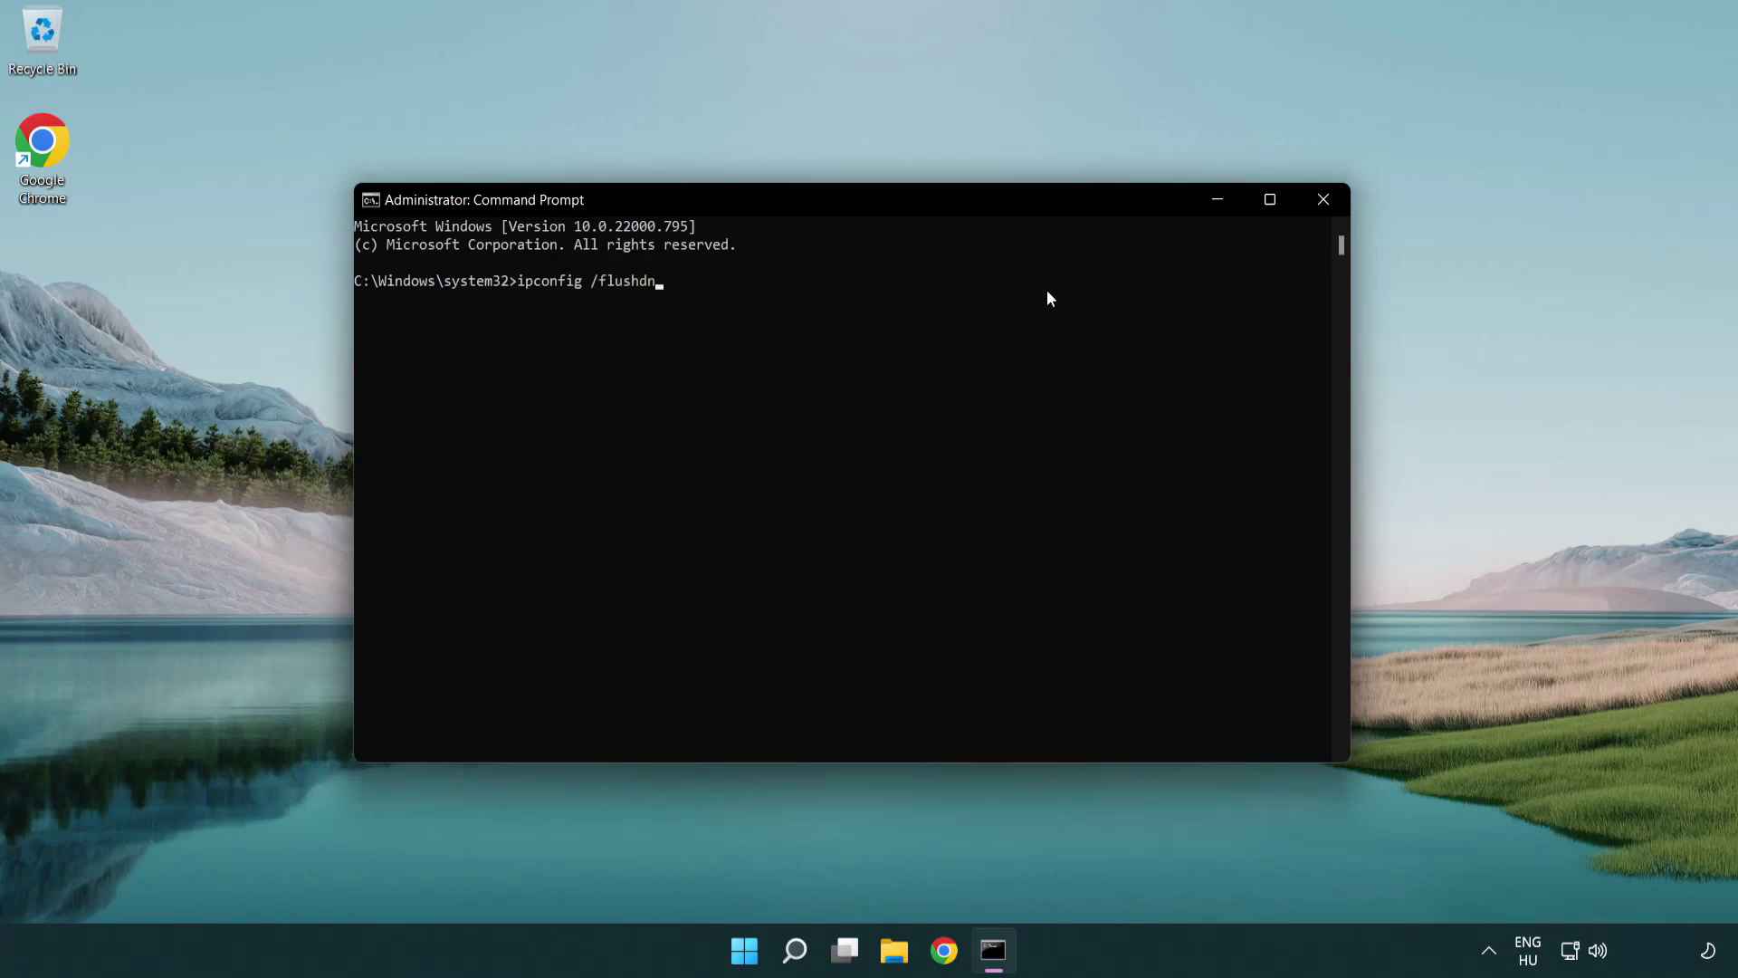
text(s)
key(Return)
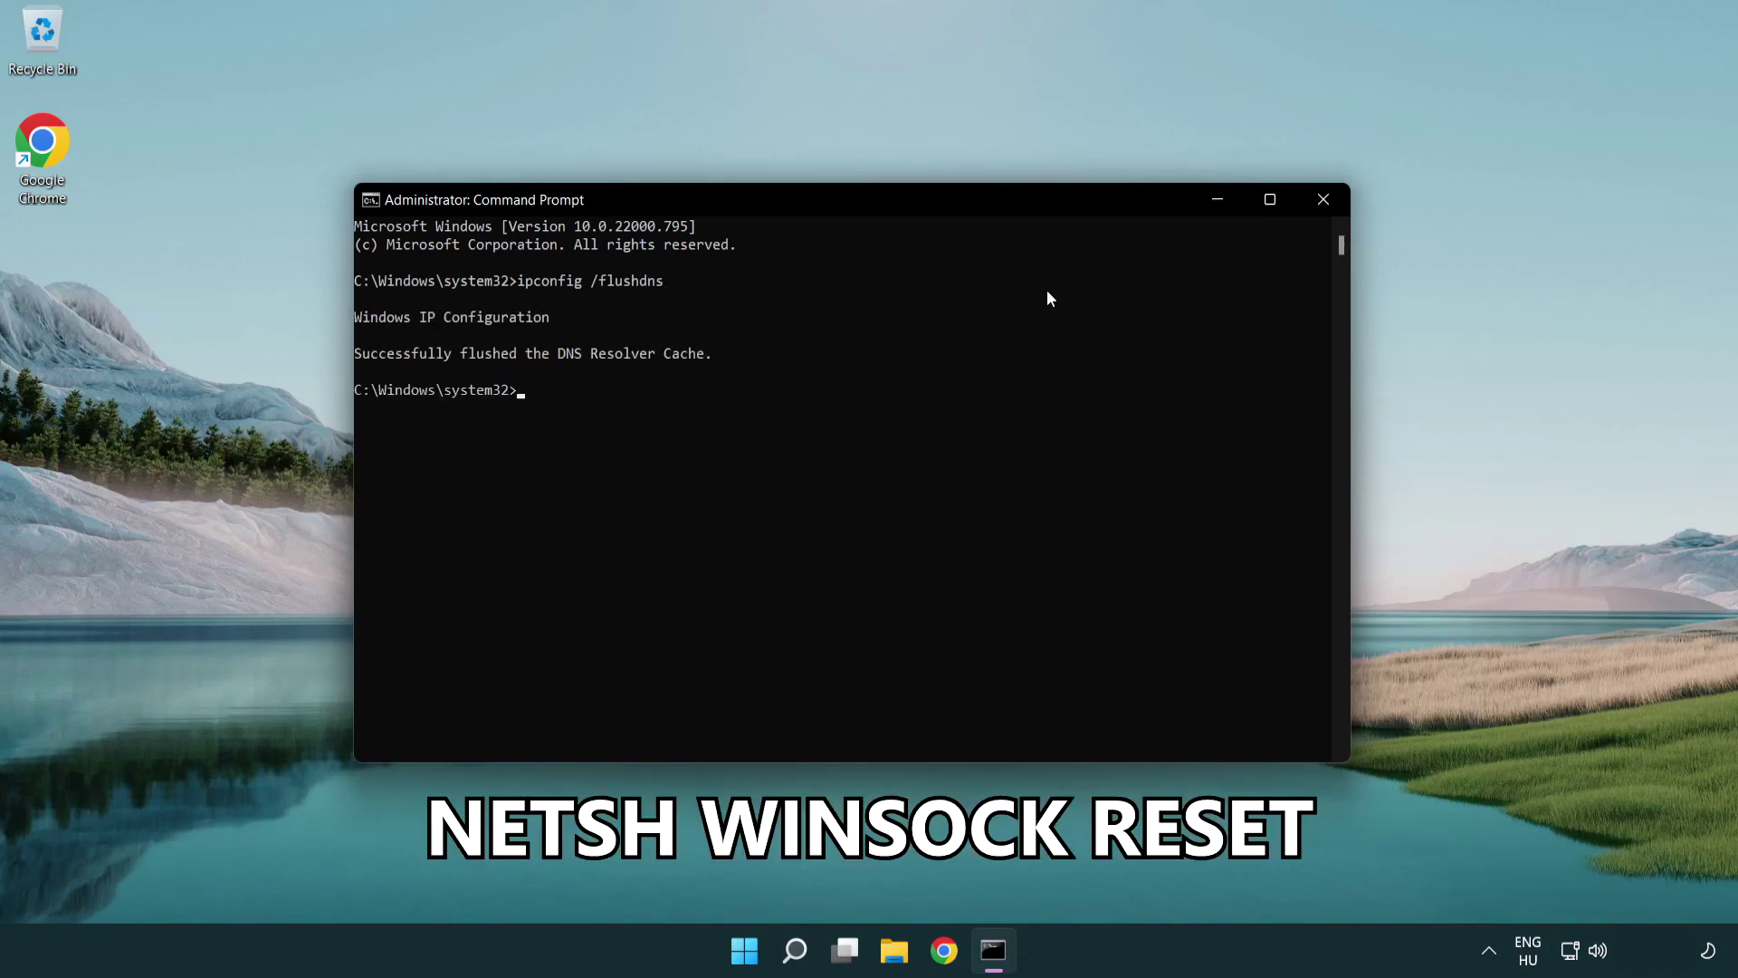
text(netsh win)
text(sock rese)
text(t)
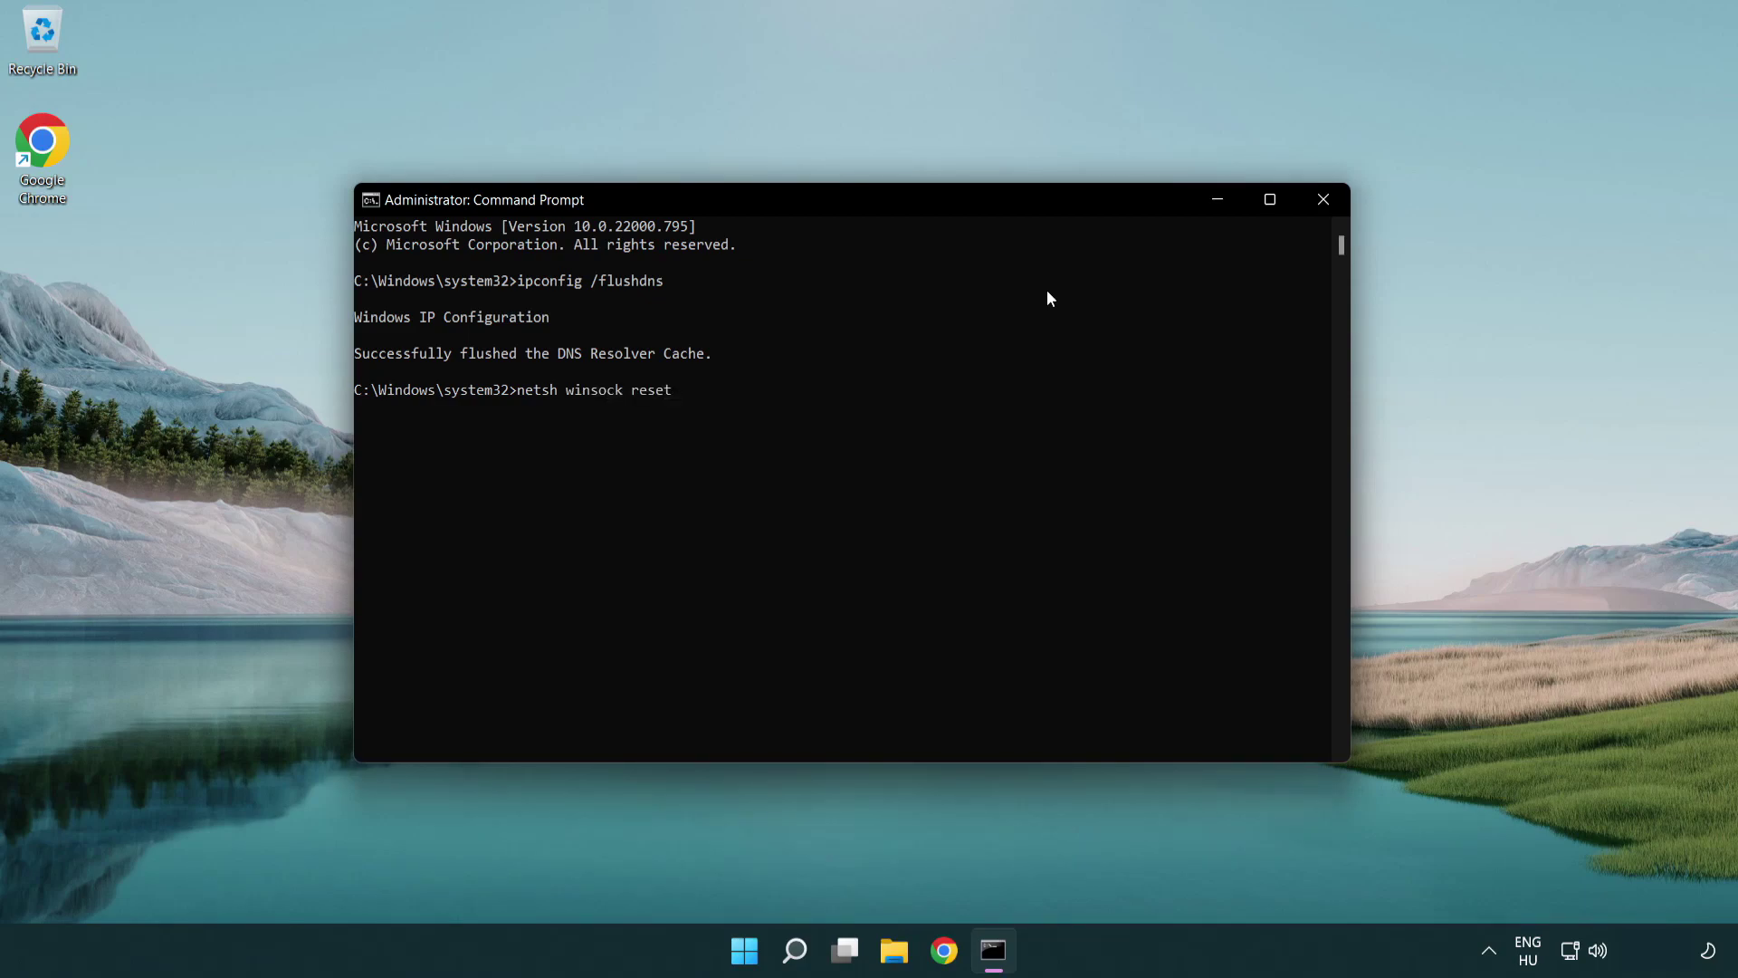
Run netsh winsock reset, then exit Command Prompt
key(Return)
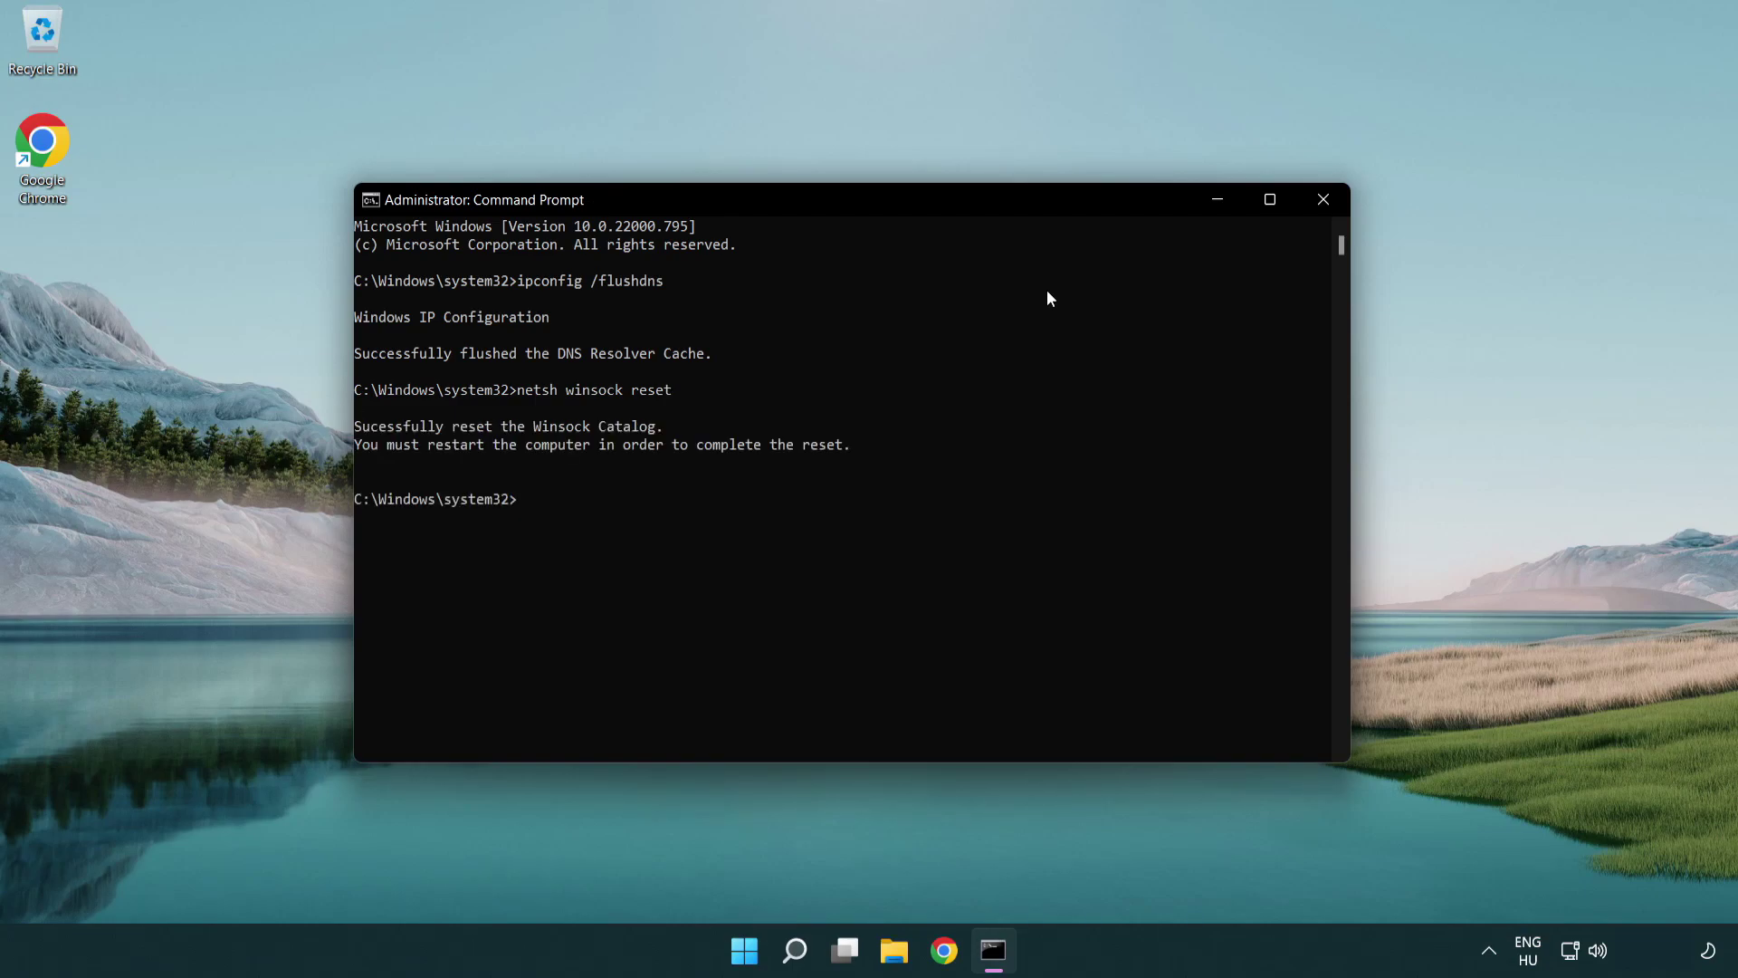
text(exit)
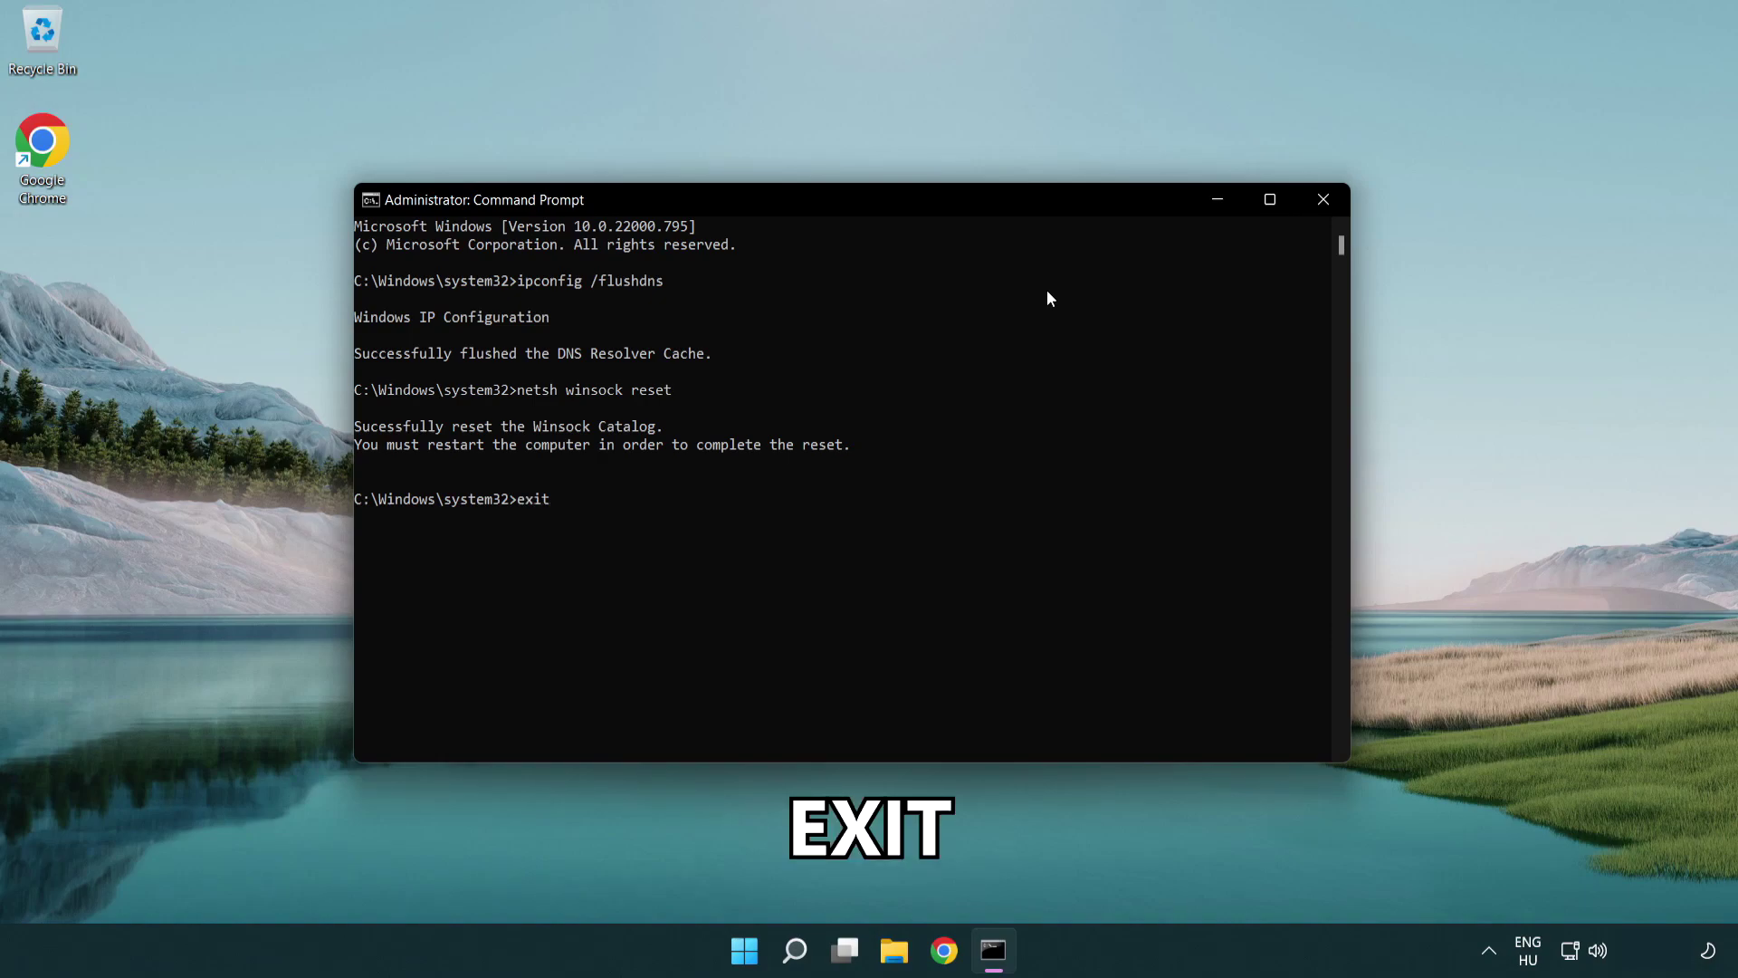
key(Return)
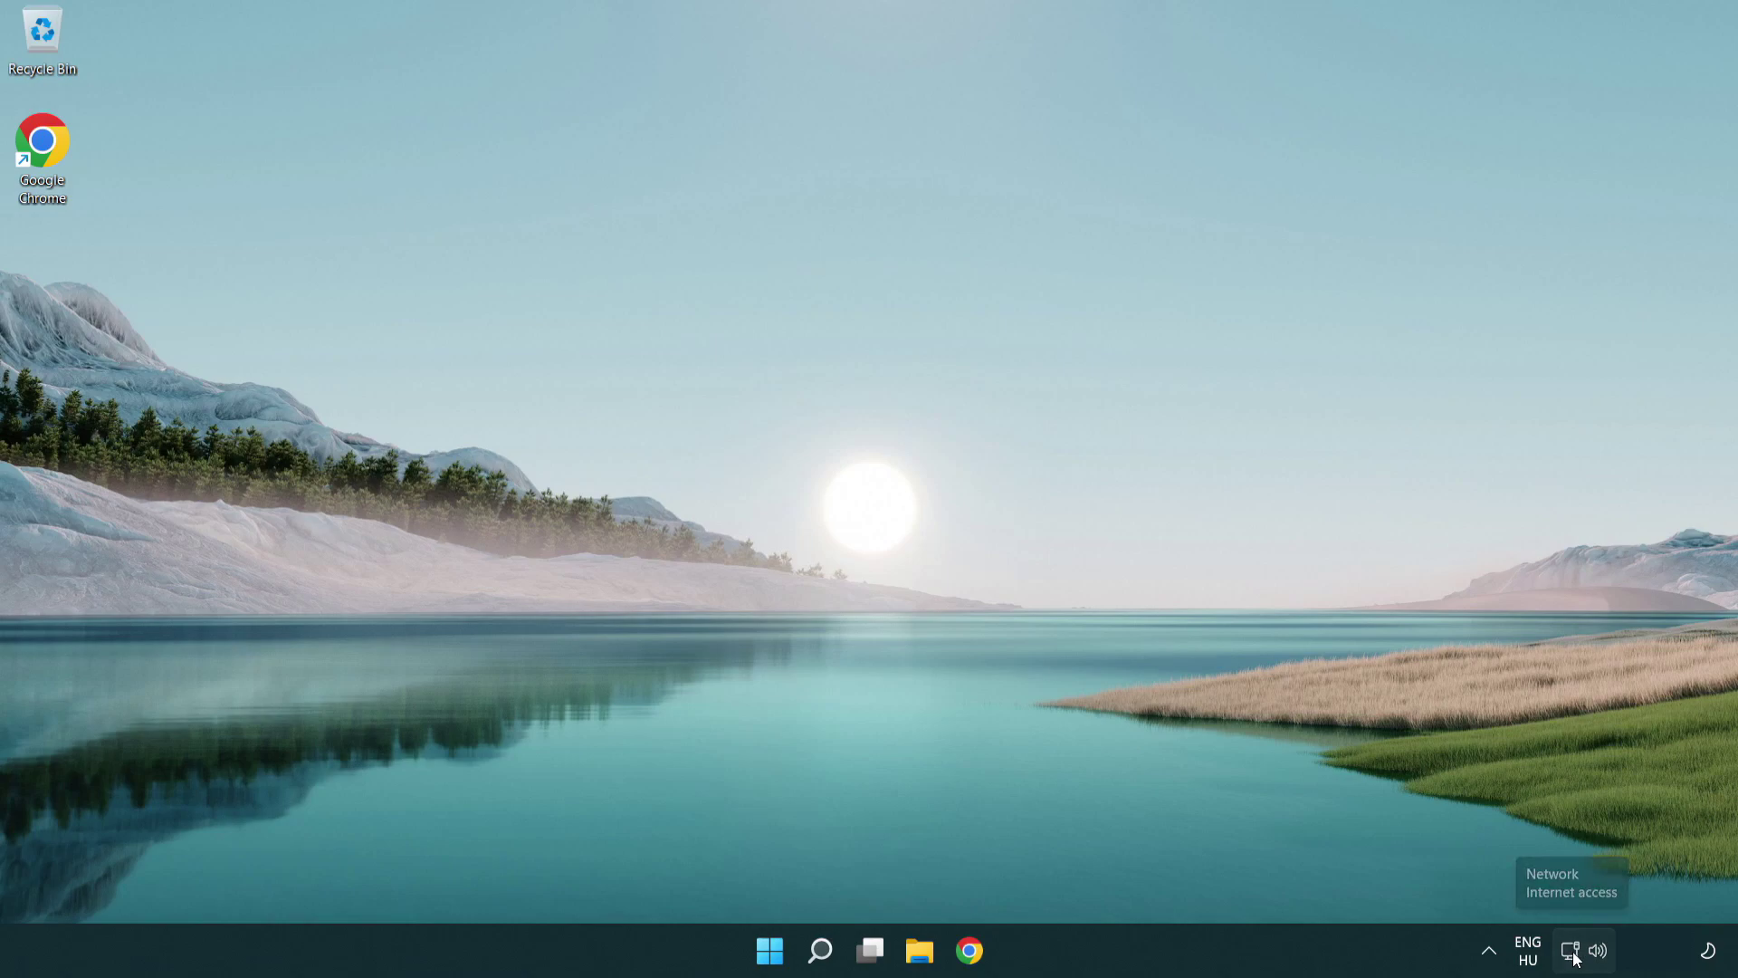
Go from the network tray icon to the Advanced network settings page
right_click(1572, 955)
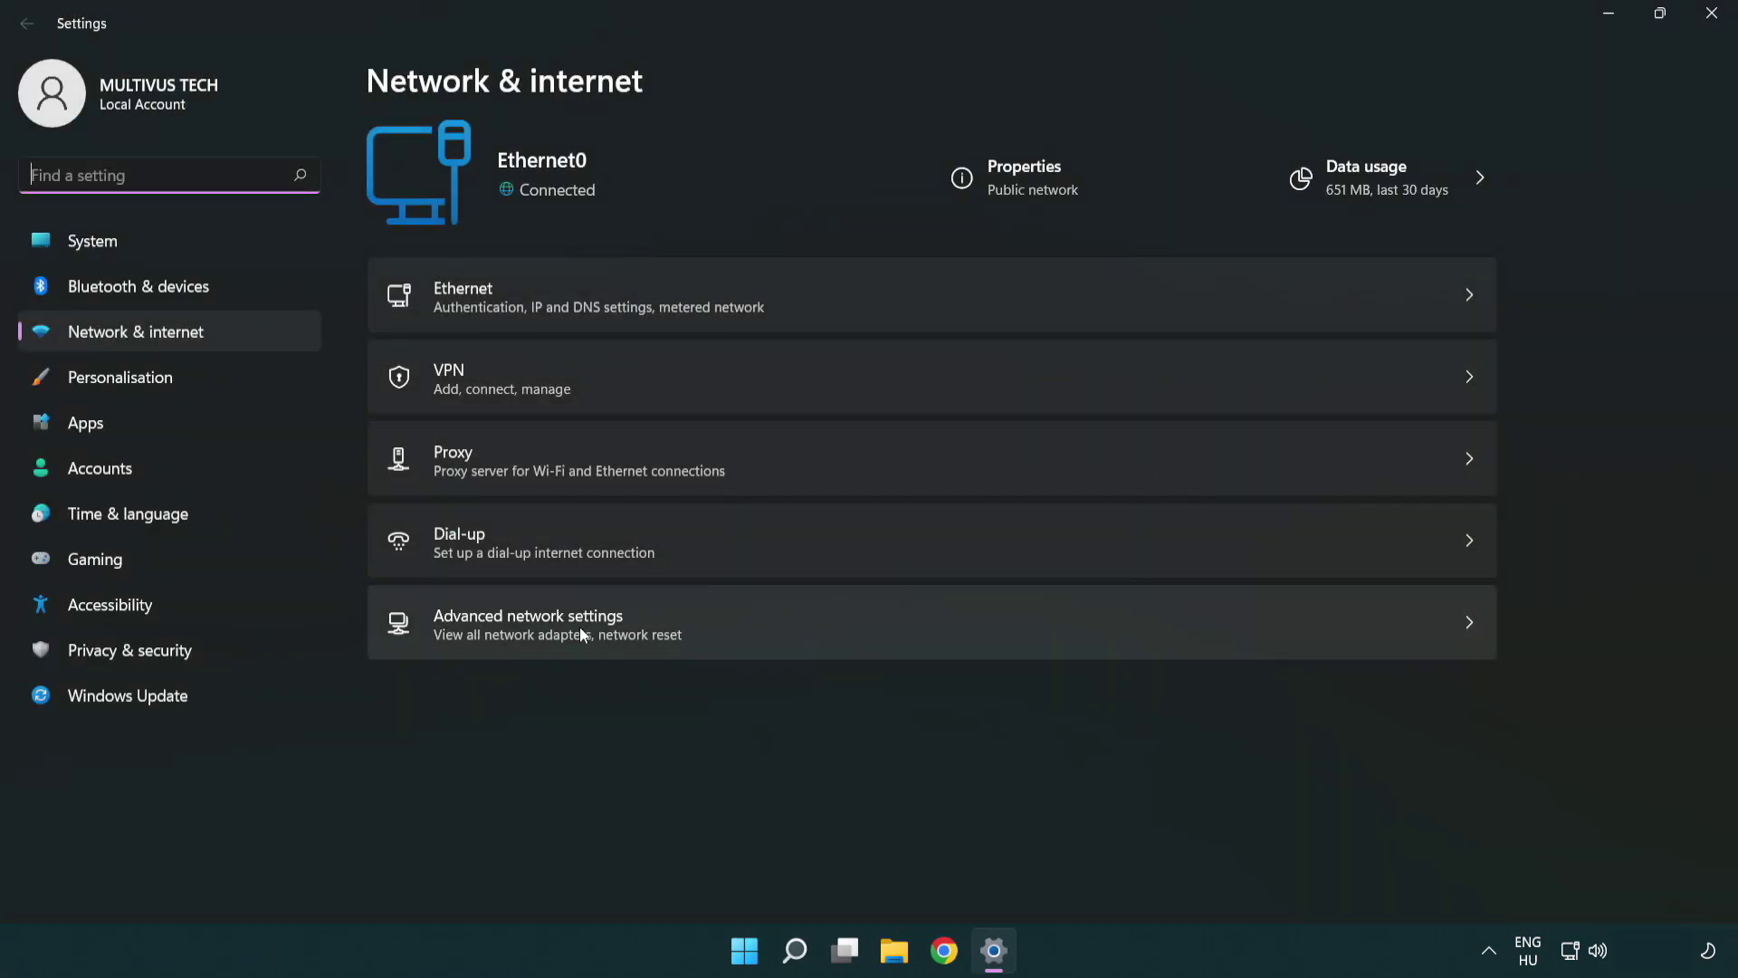
click(934, 635)
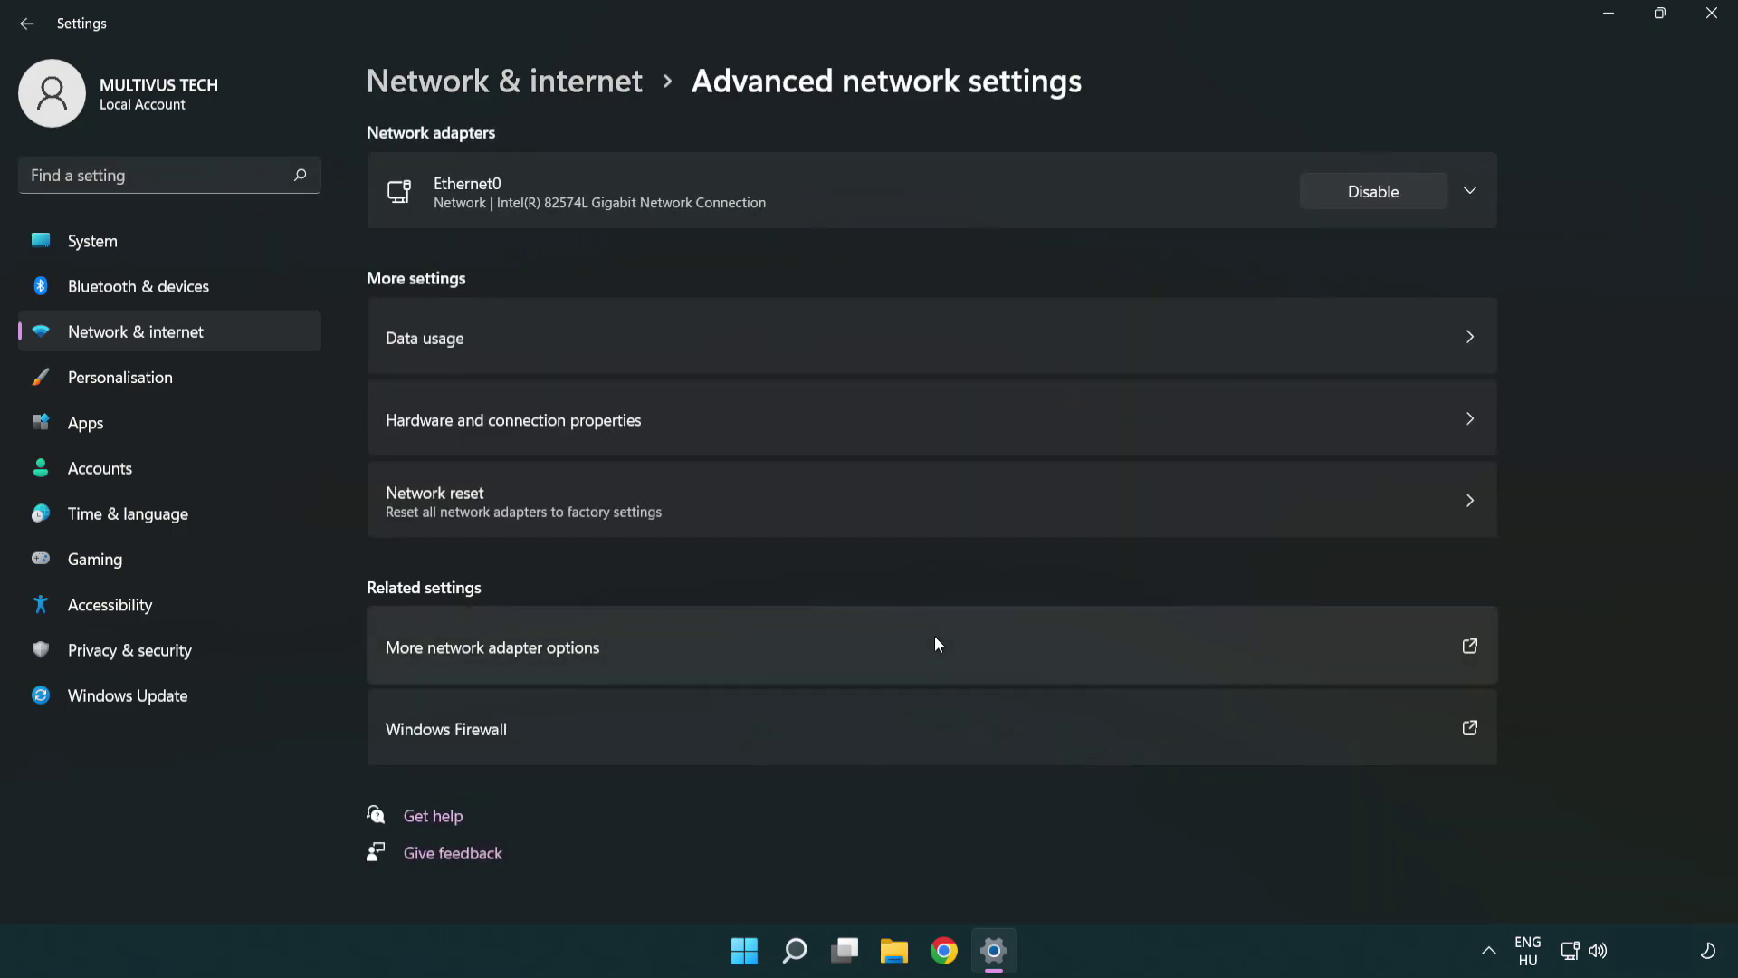
Open Network Connections and bring up the Ethernet0 context menu
click(533, 653)
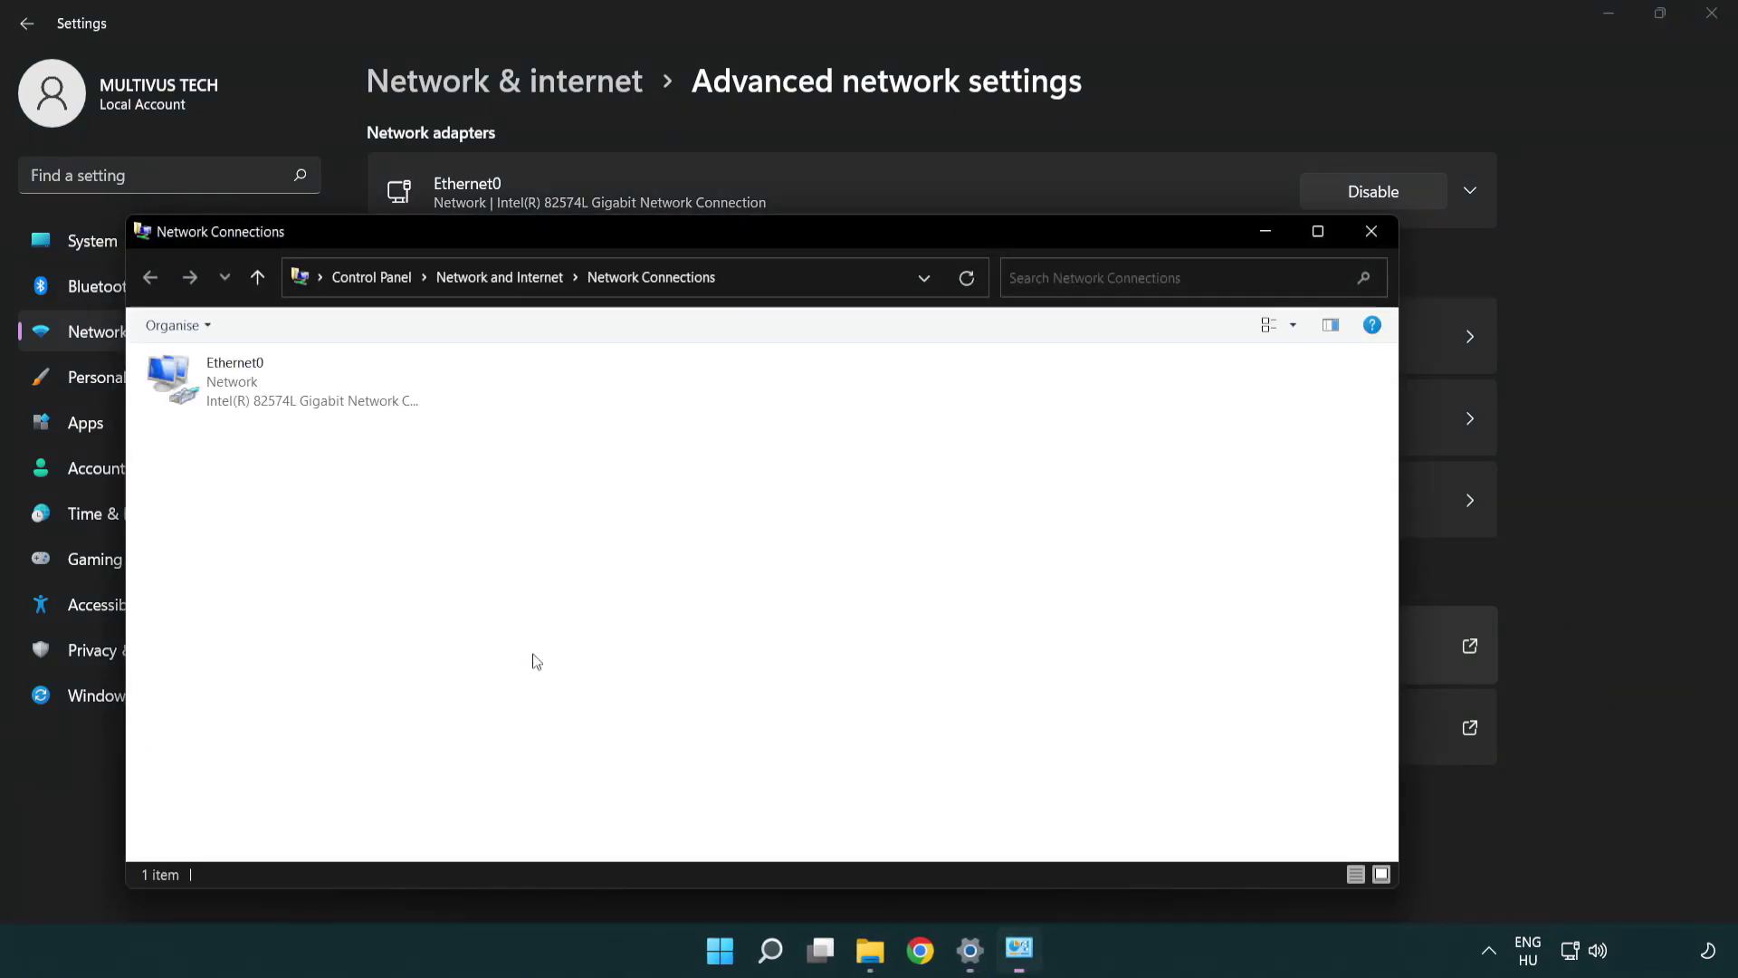
drag(644, 238, 758, 137)
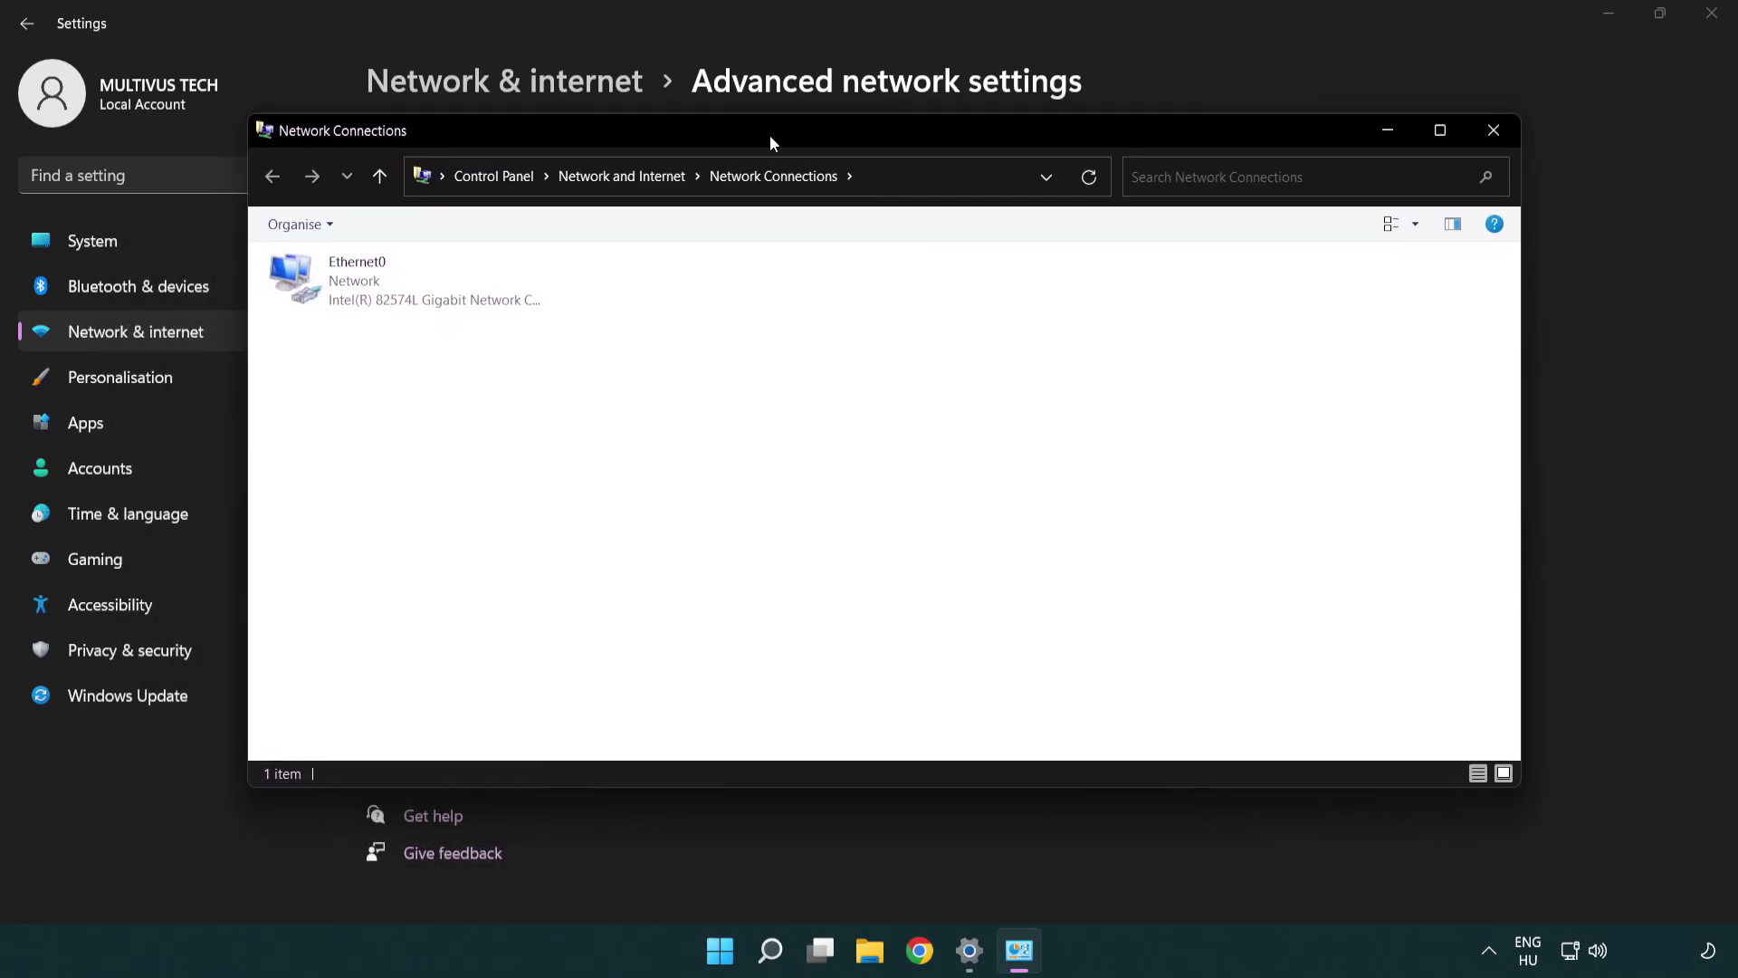
click(354, 296)
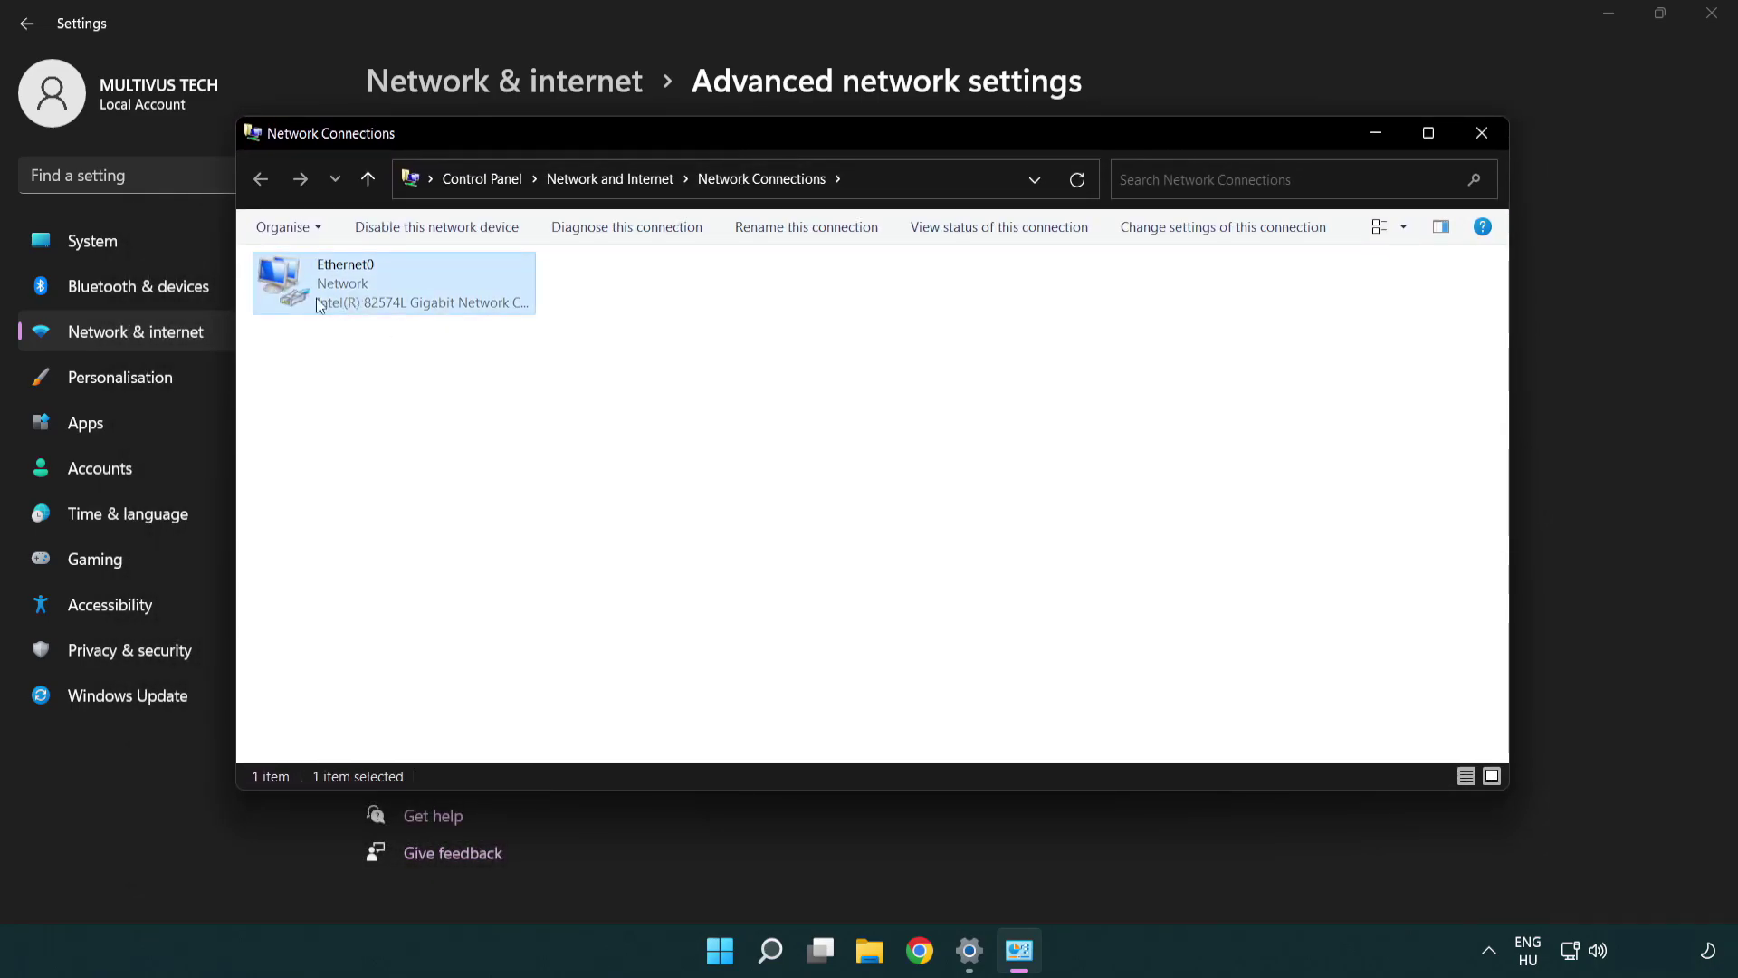
right_click(390, 282)
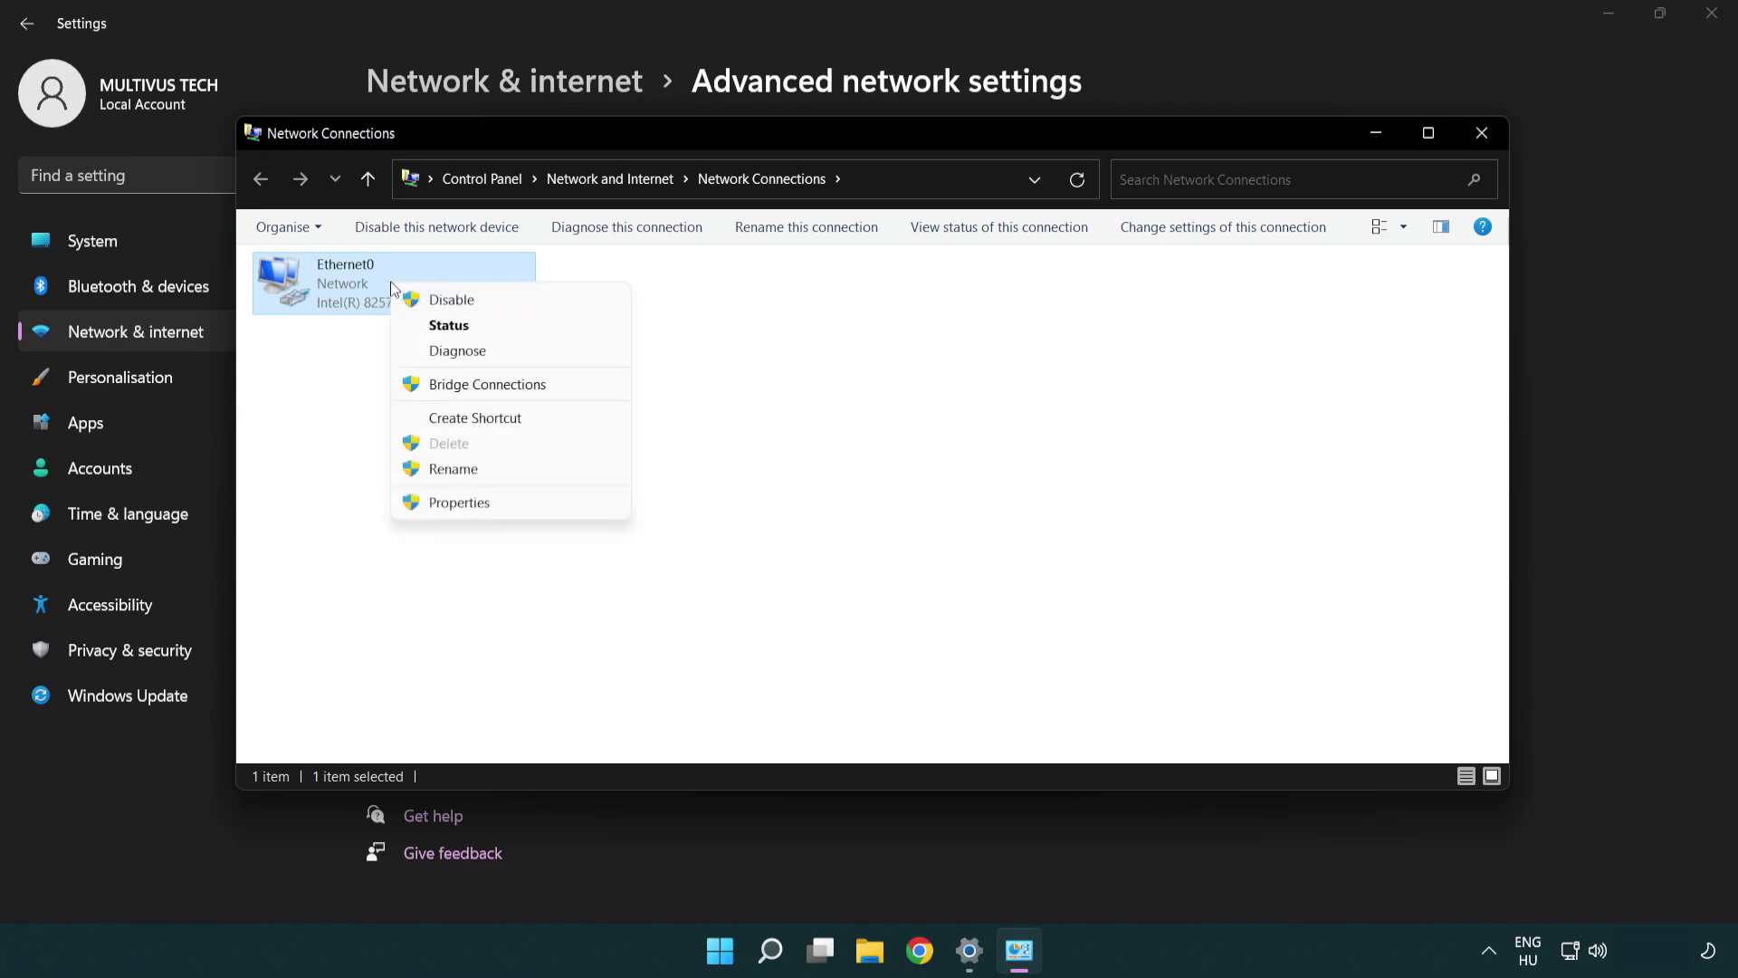
Open Ethernet0 Properties and the Internet Protocol Version 4 (TCP/IPv4) settings
click(526, 510)
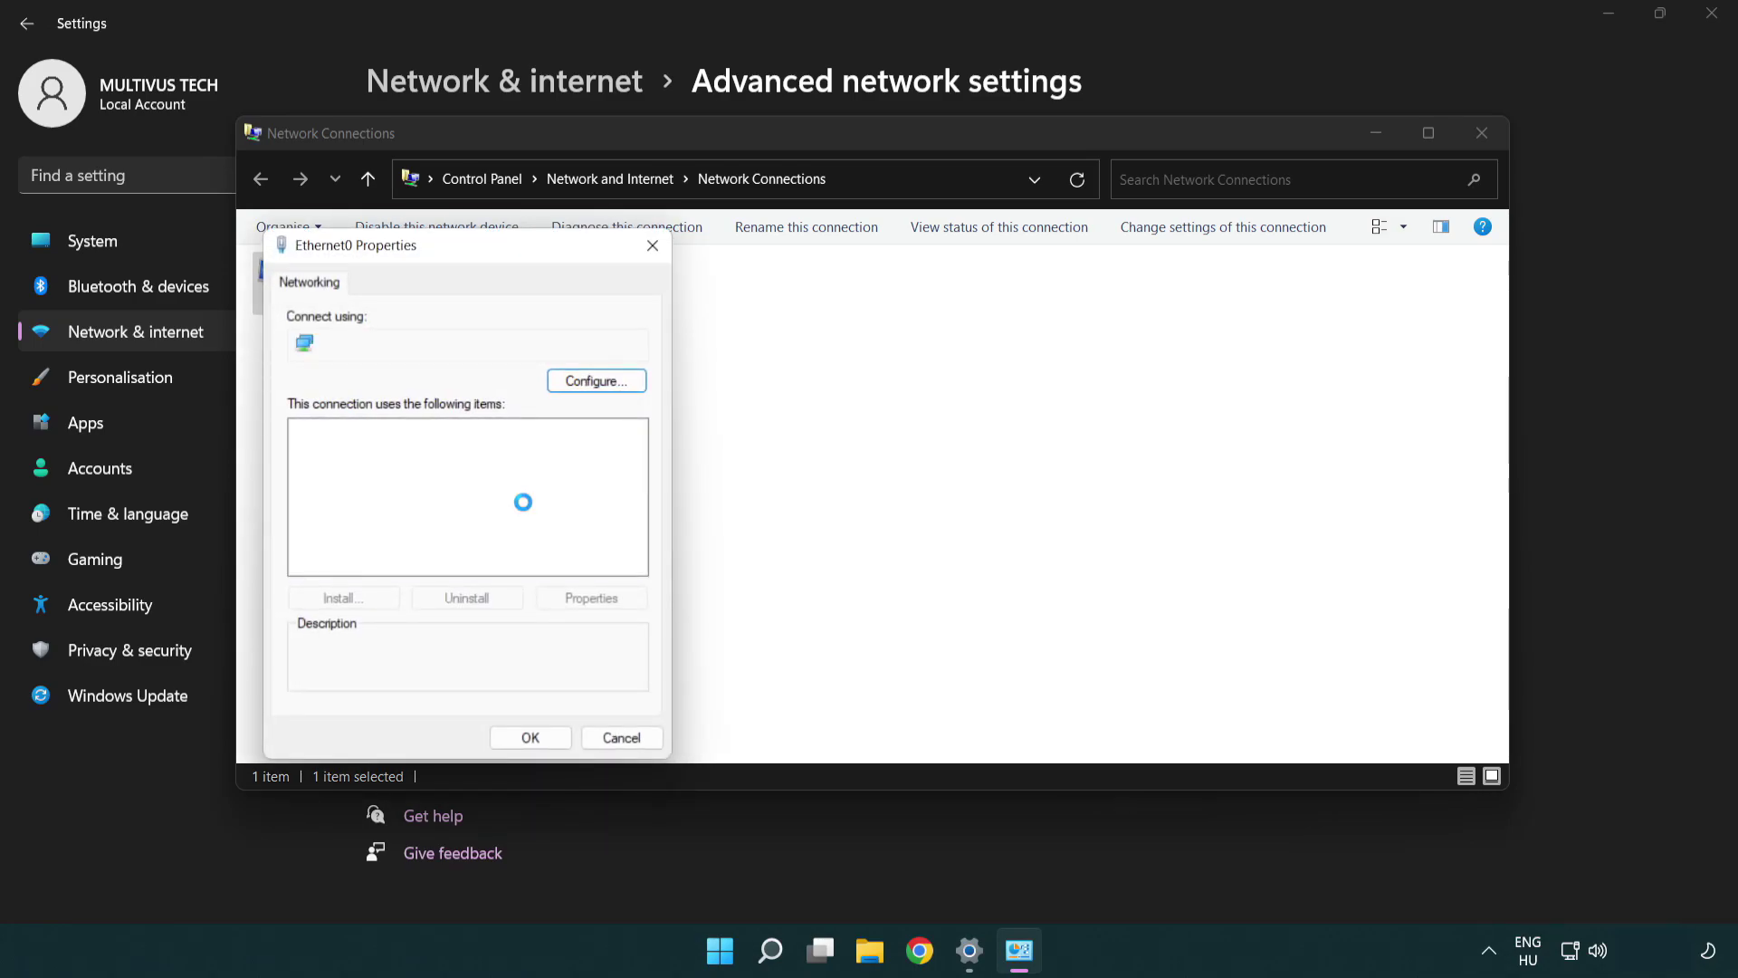
drag(444, 250, 843, 230)
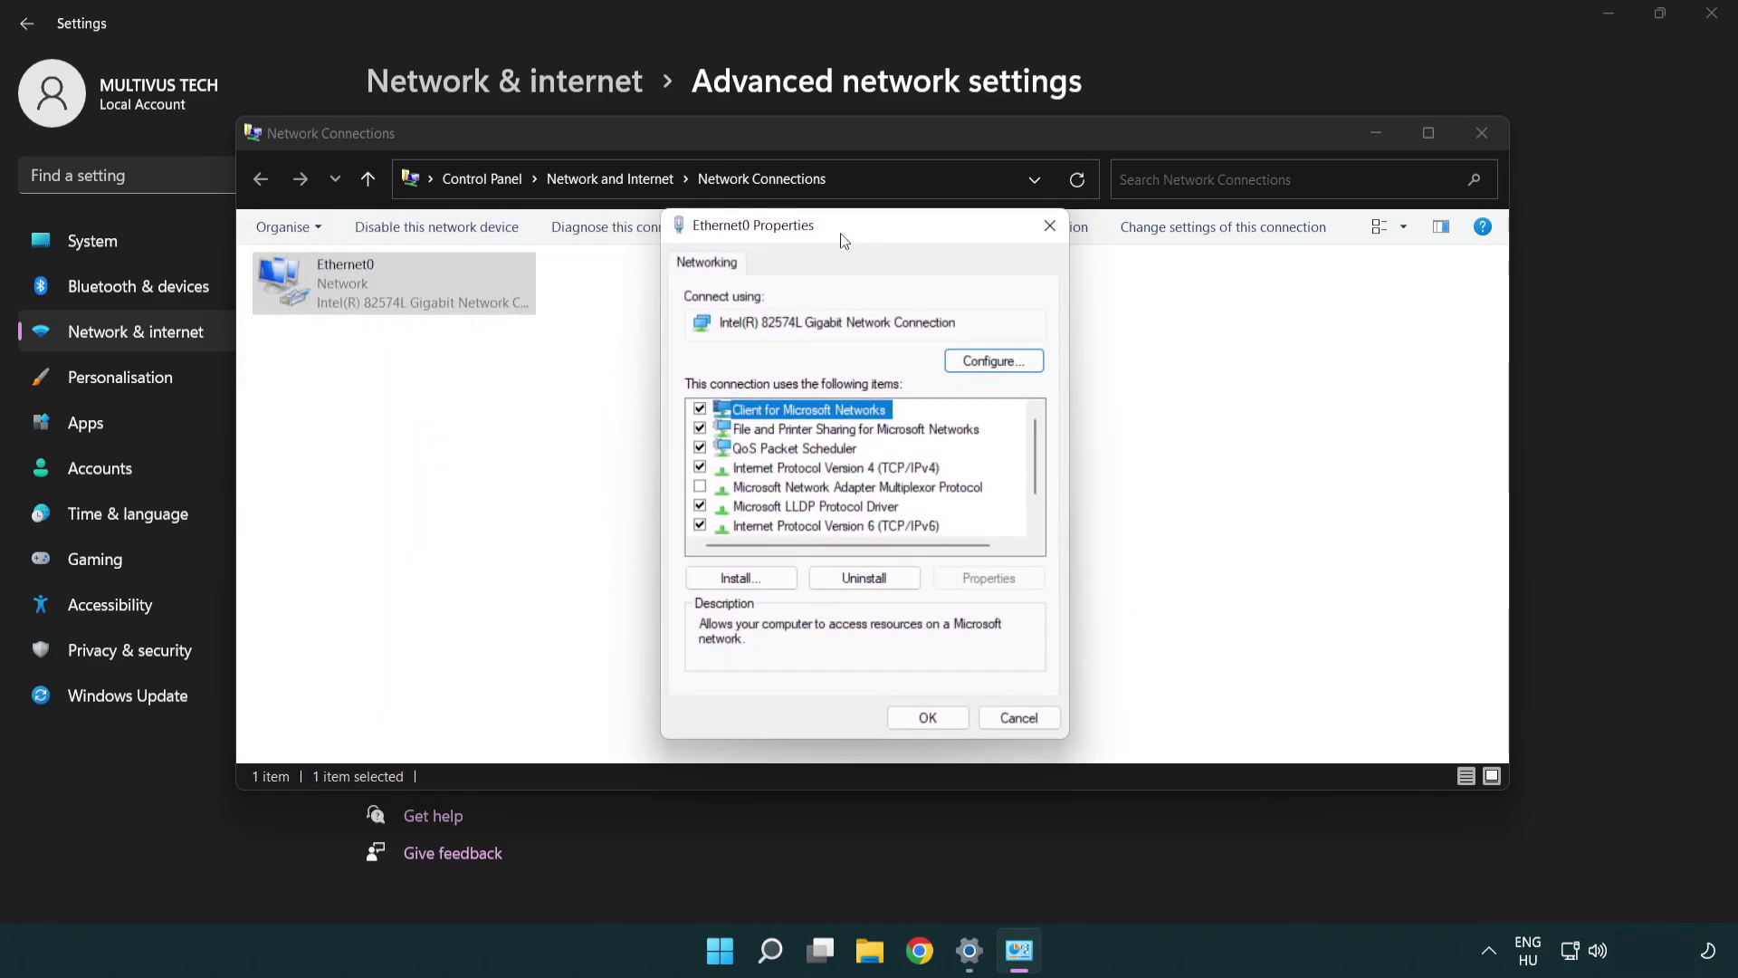
click(802, 467)
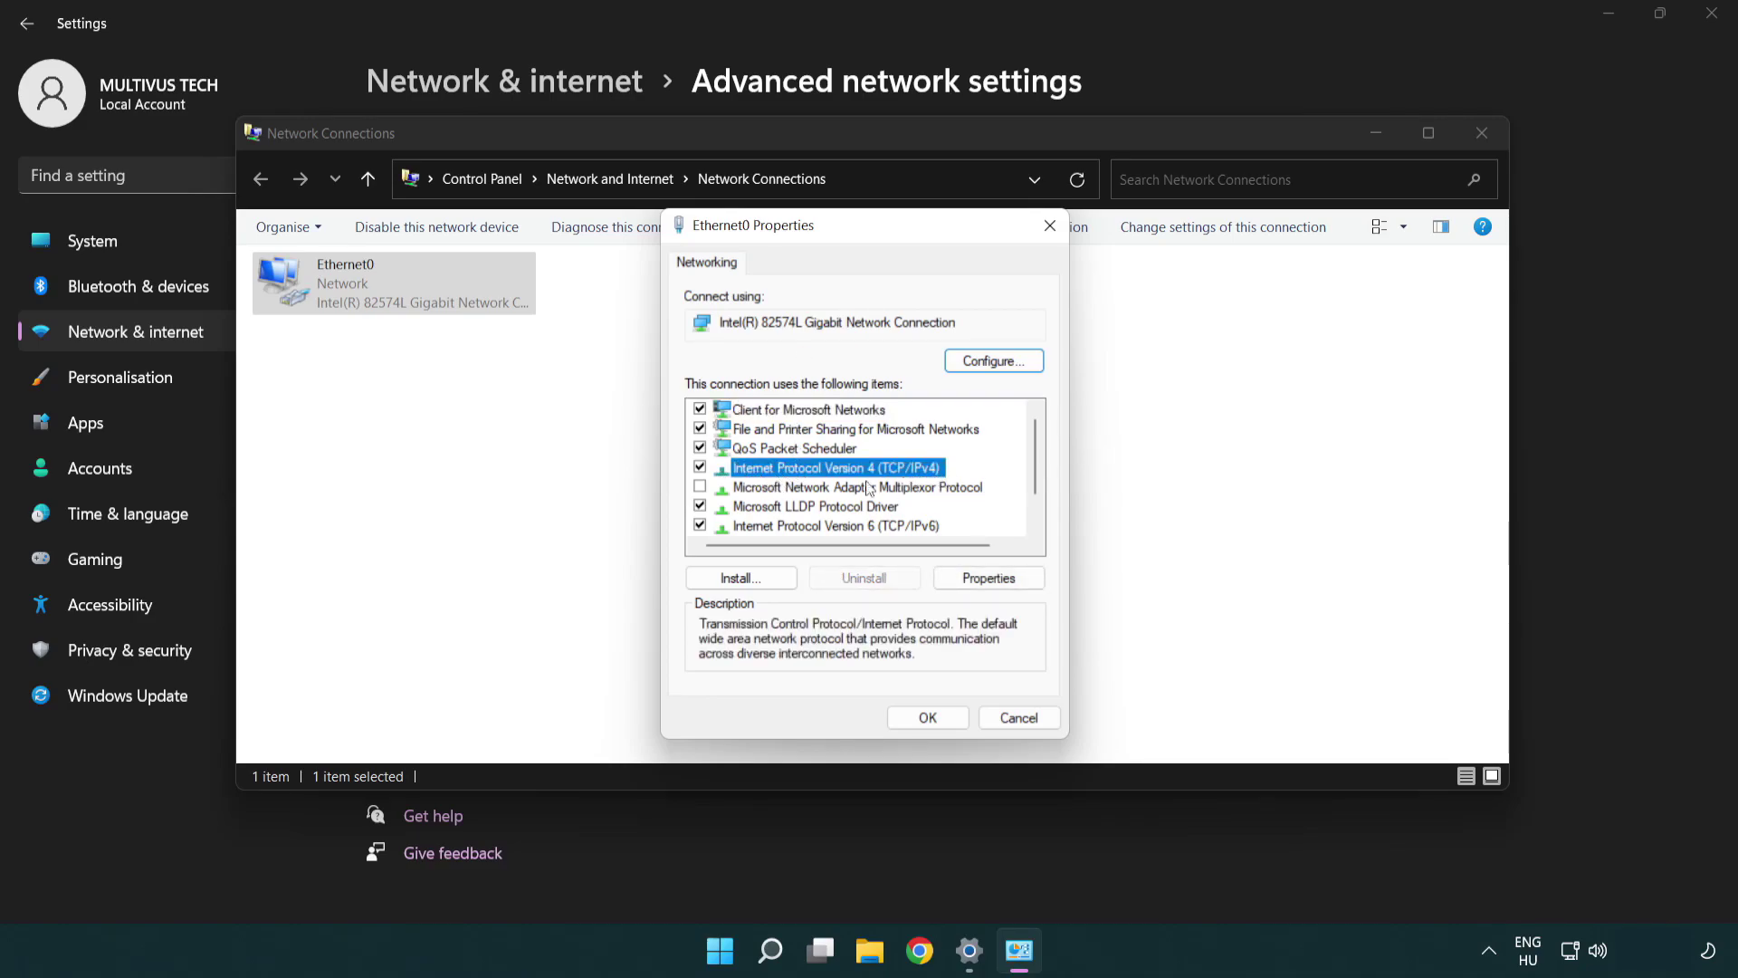
click(987, 578)
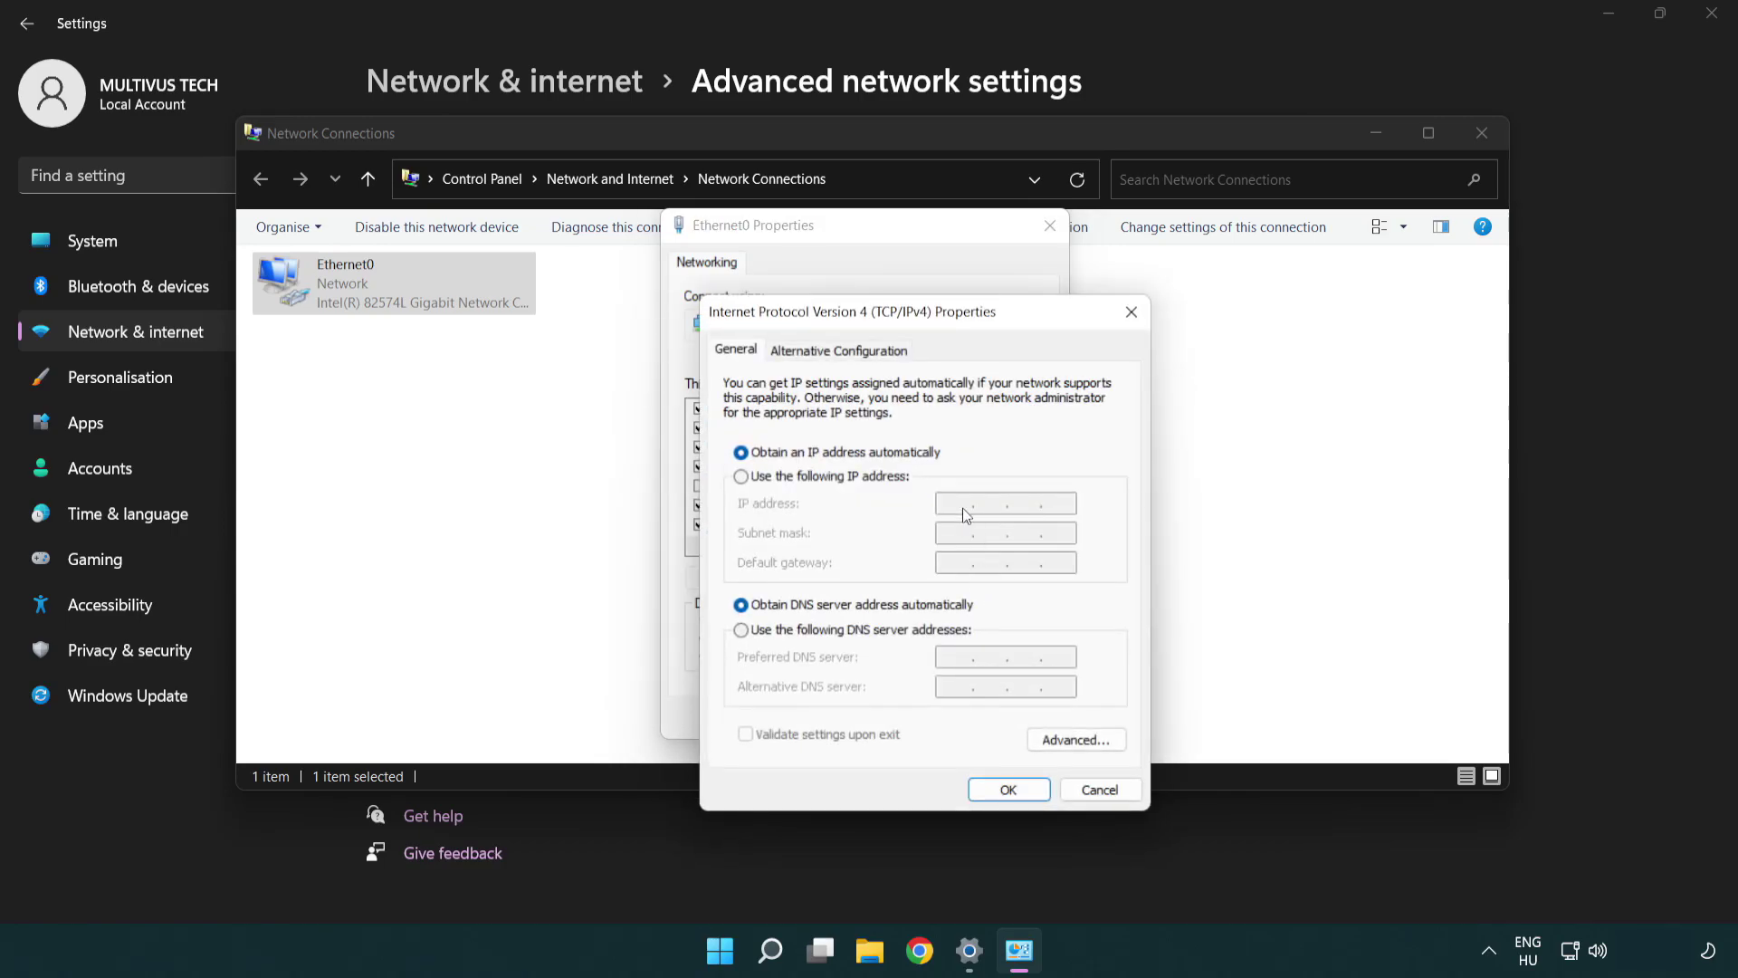
Set the IPv4 DNS servers manually to 8.8.8.8 and 8.8.4.4 and confirm with OK
drag(932, 327, 872, 249)
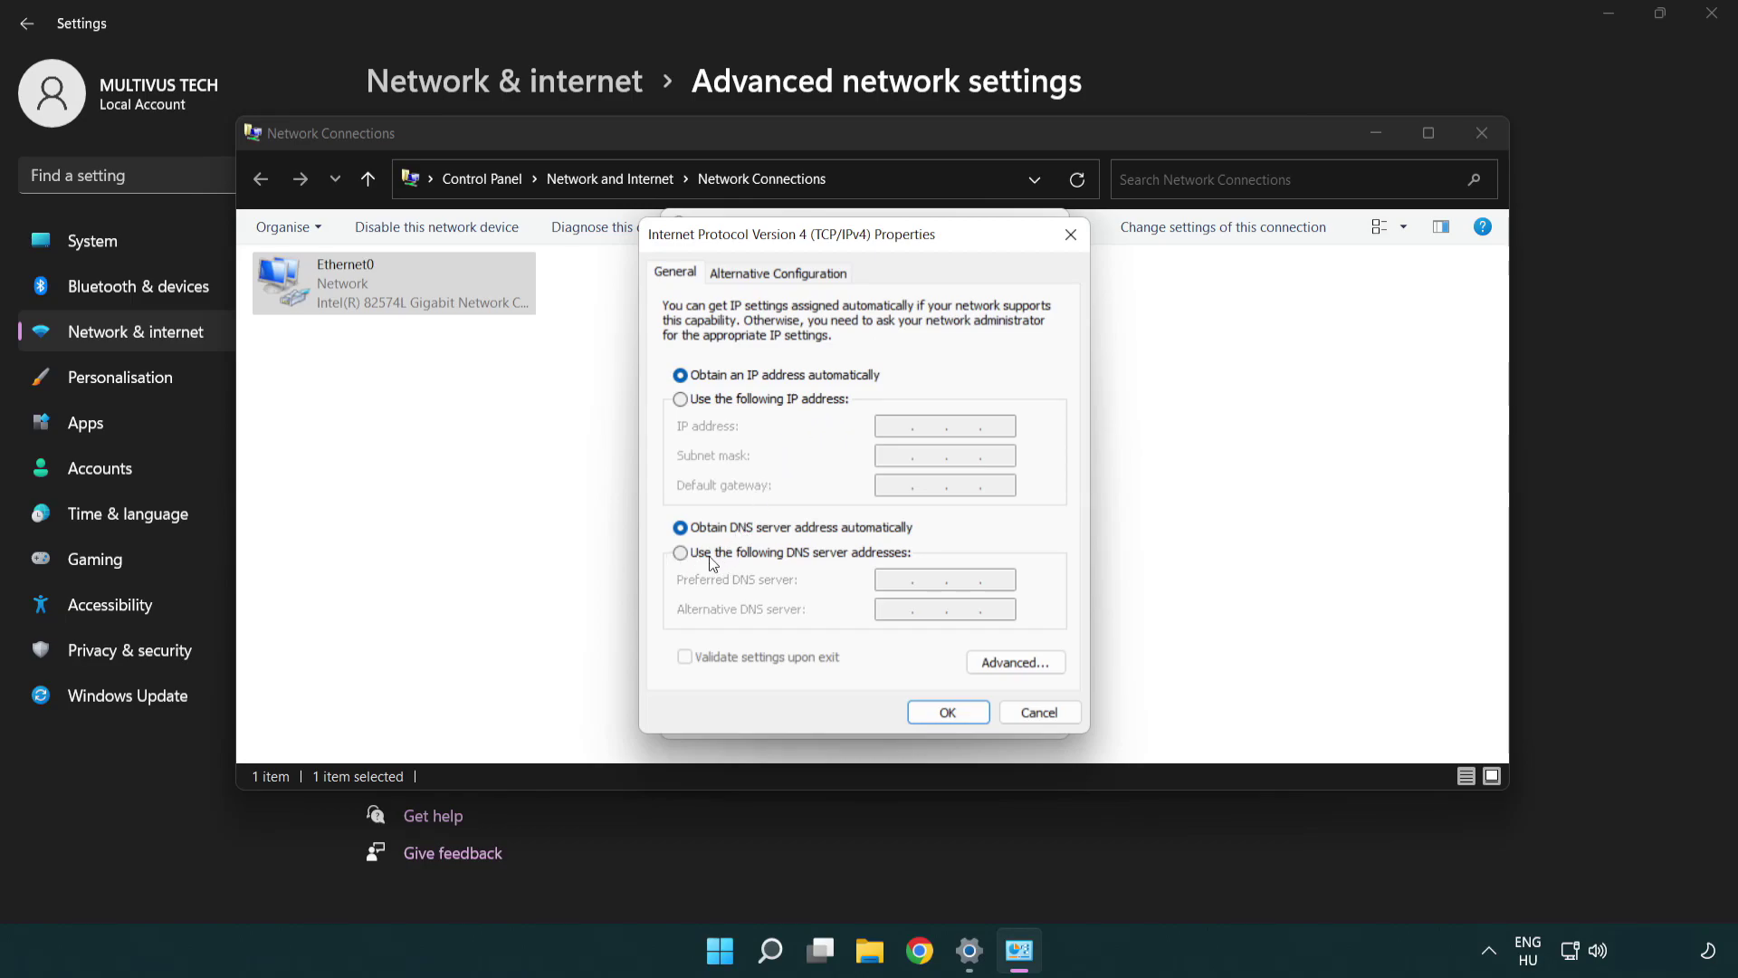
click(681, 552)
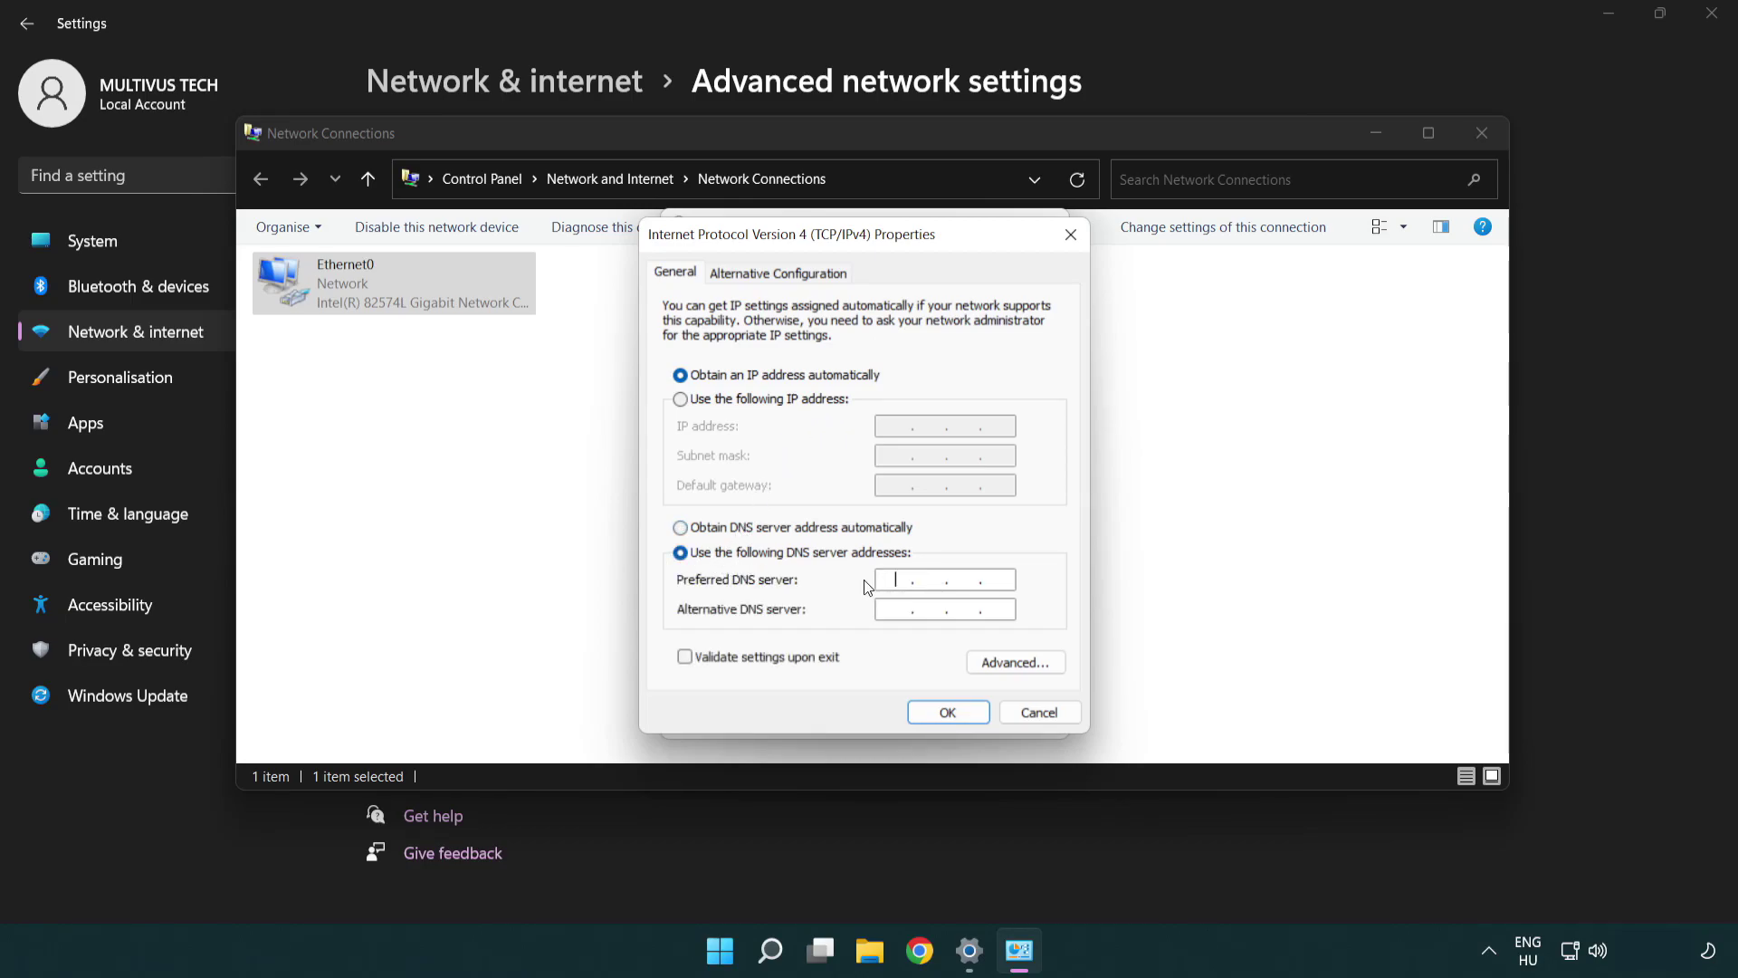
text(8.)
text(8.8.)
text(8)
text(8.8.)
text(4.4)
click(946, 715)
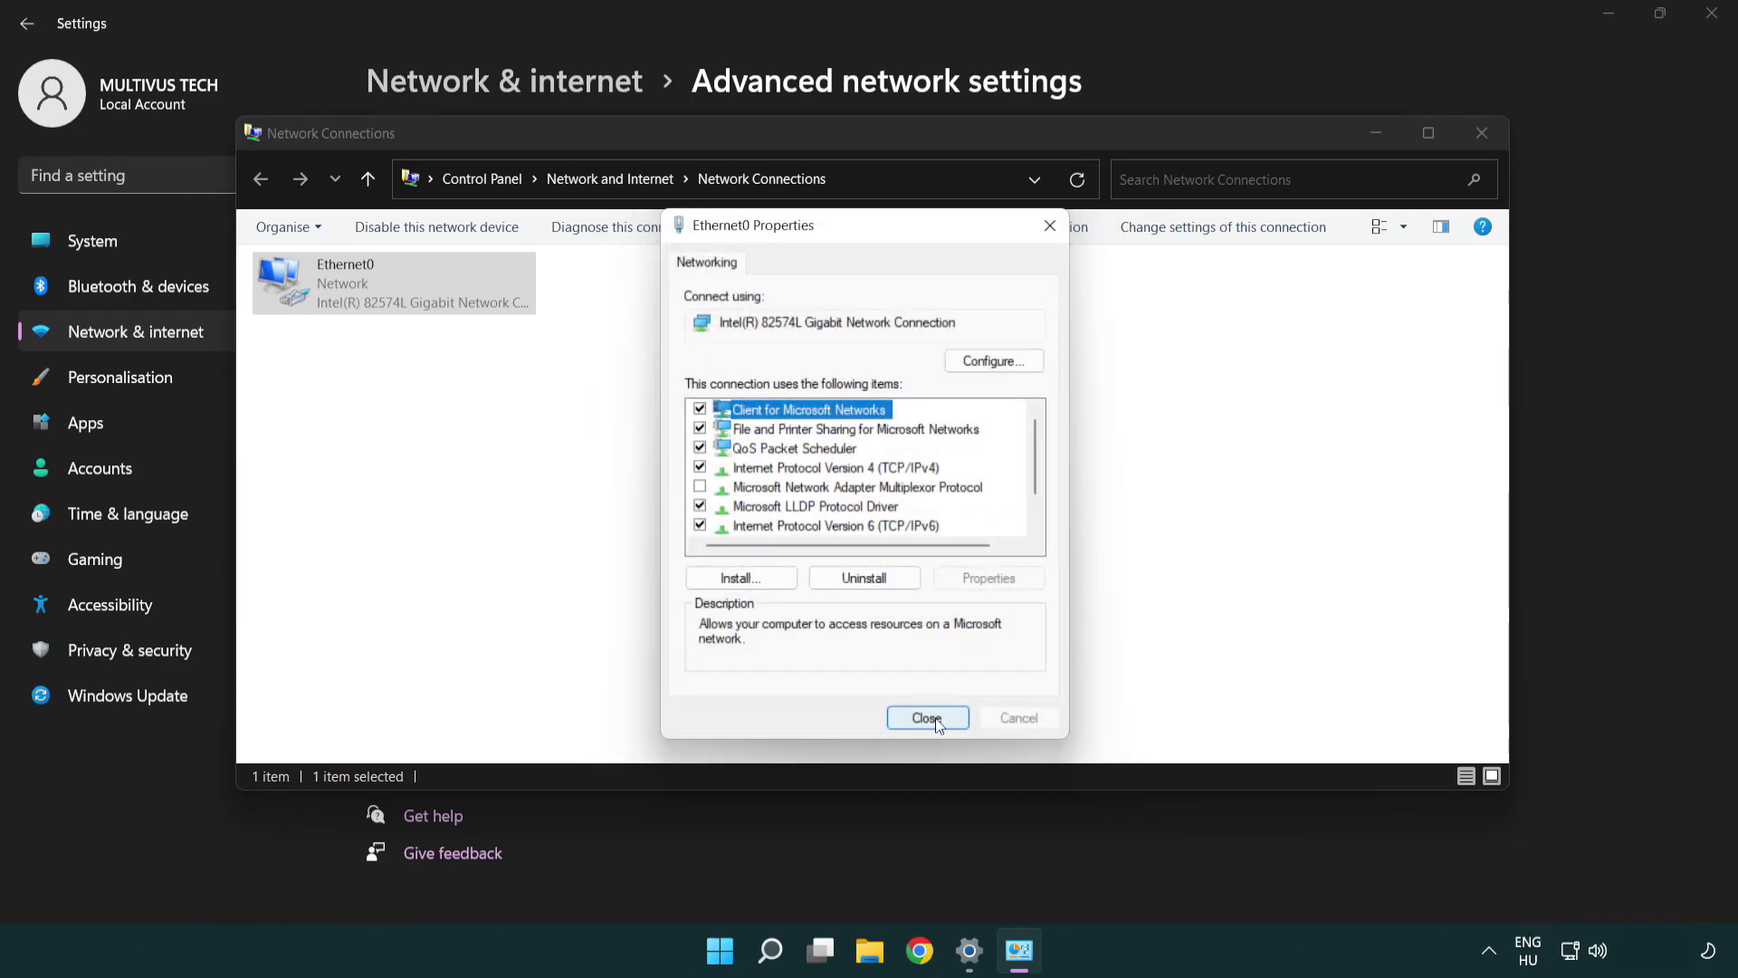
Close Ethernet0 Properties, Network Connections and the Settings window
click(931, 717)
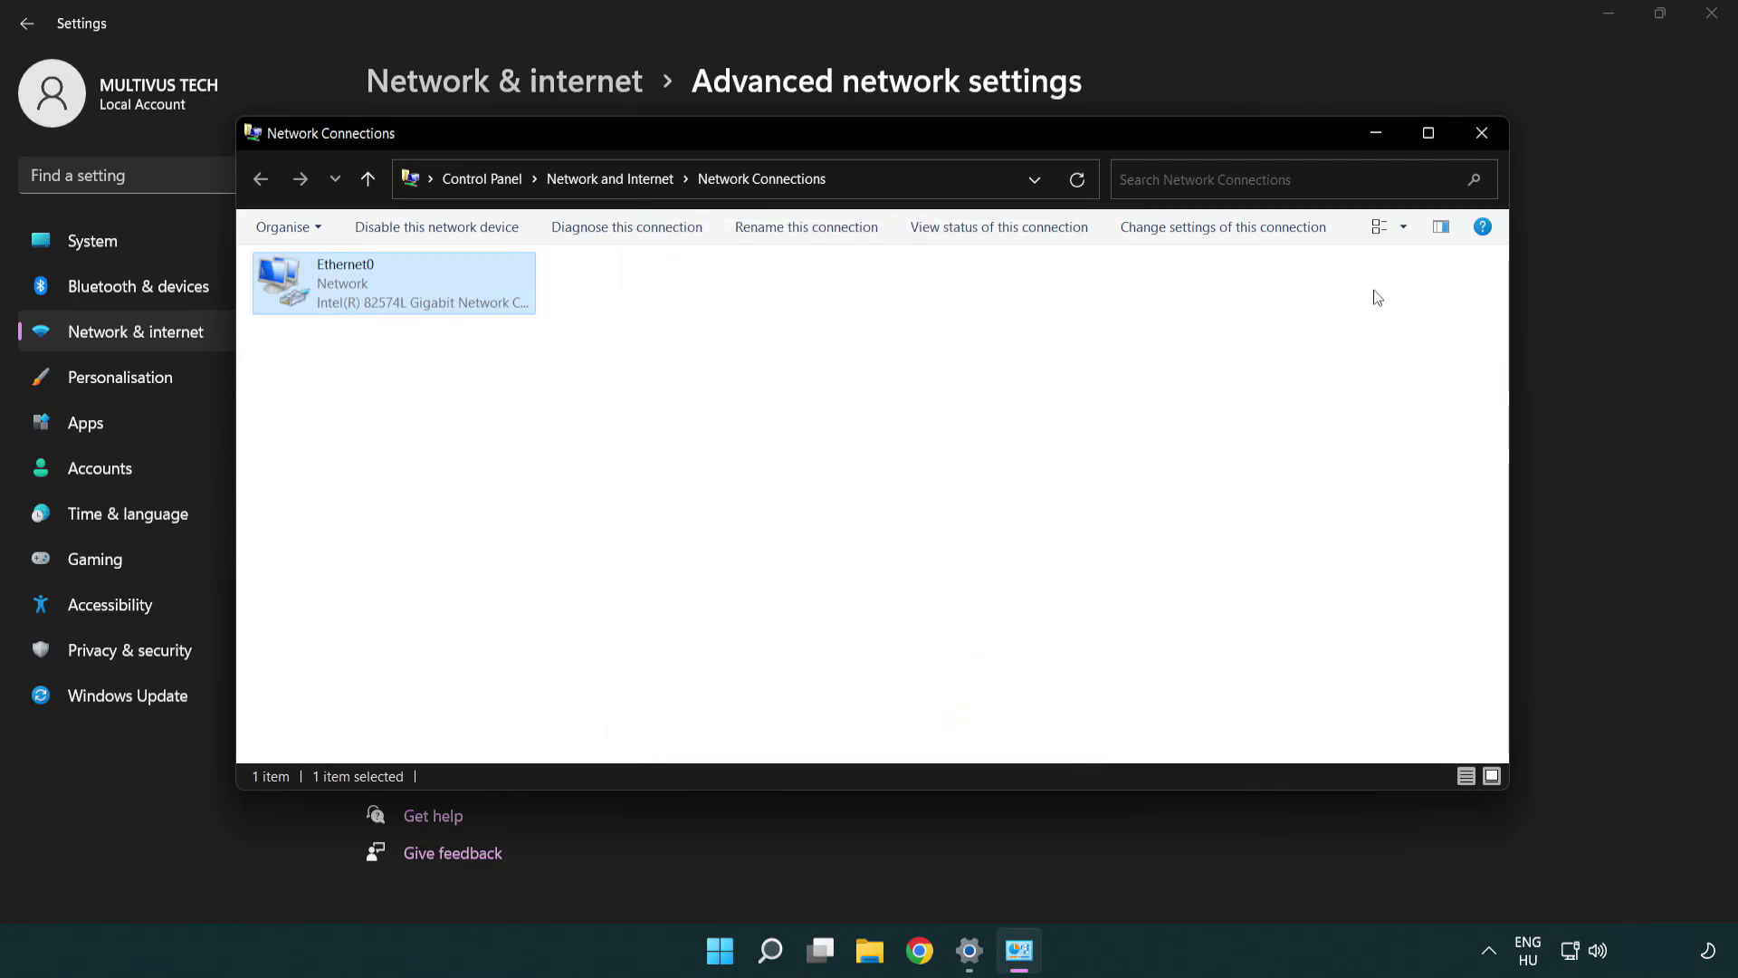
click(1483, 133)
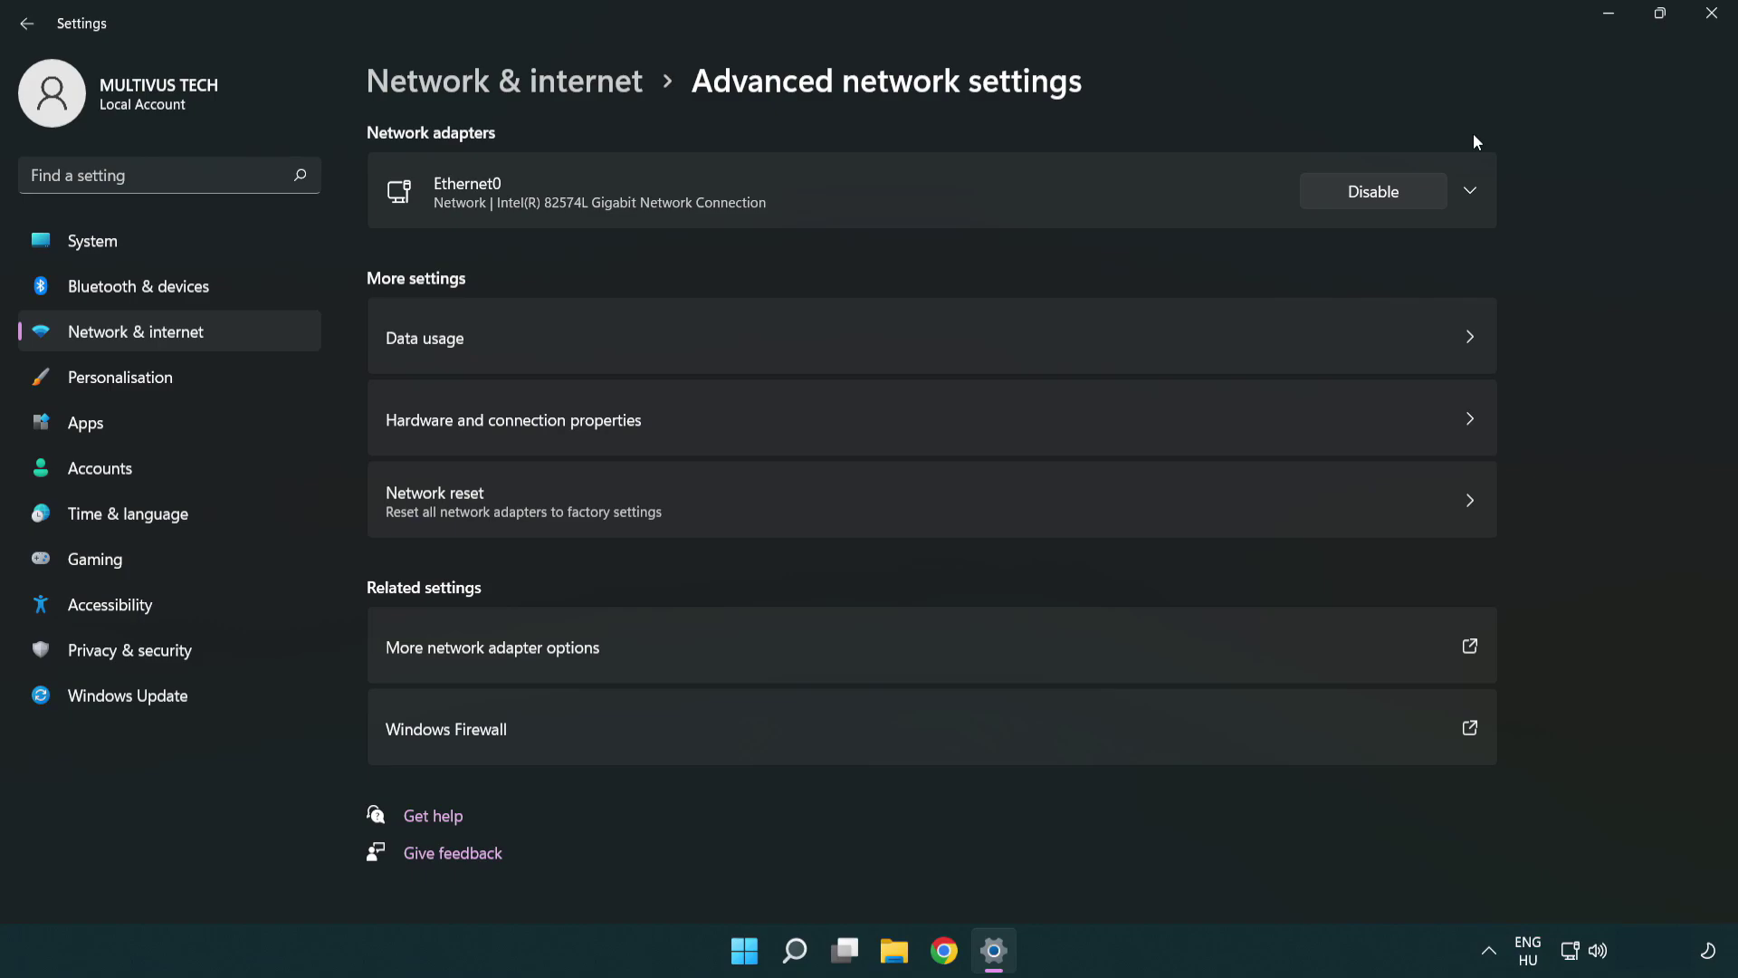
click(1711, 14)
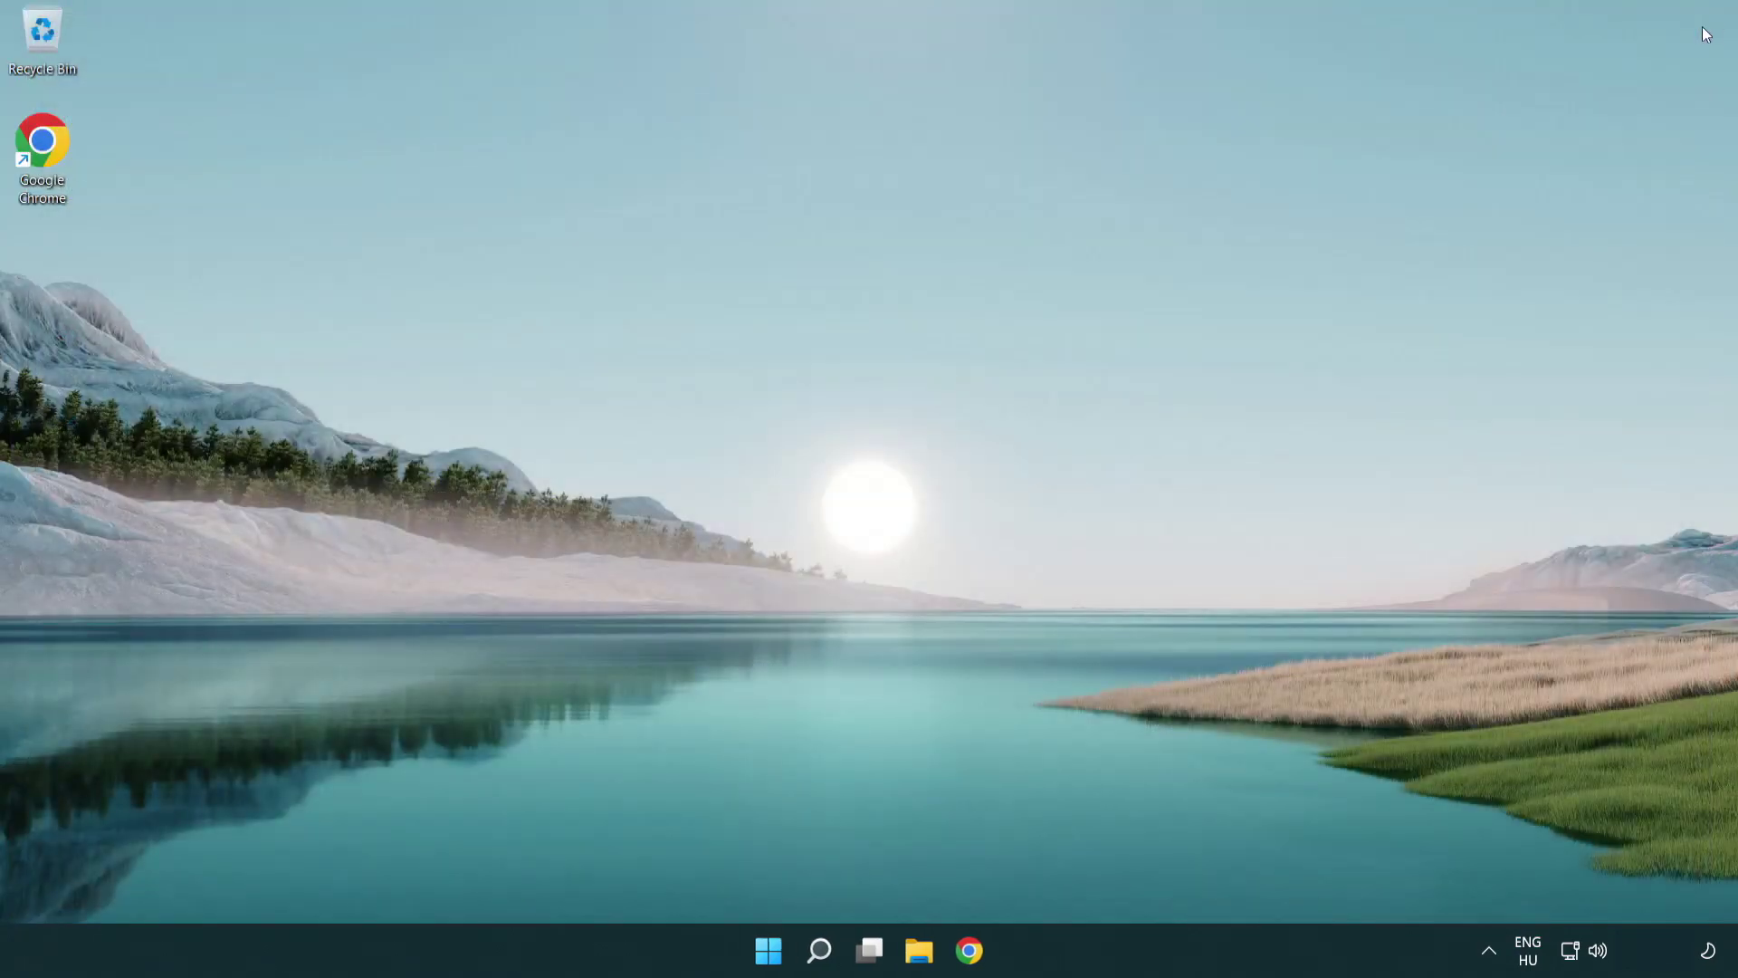
Show the Start menu's Sleep, Shut down and Restart options
click(769, 950)
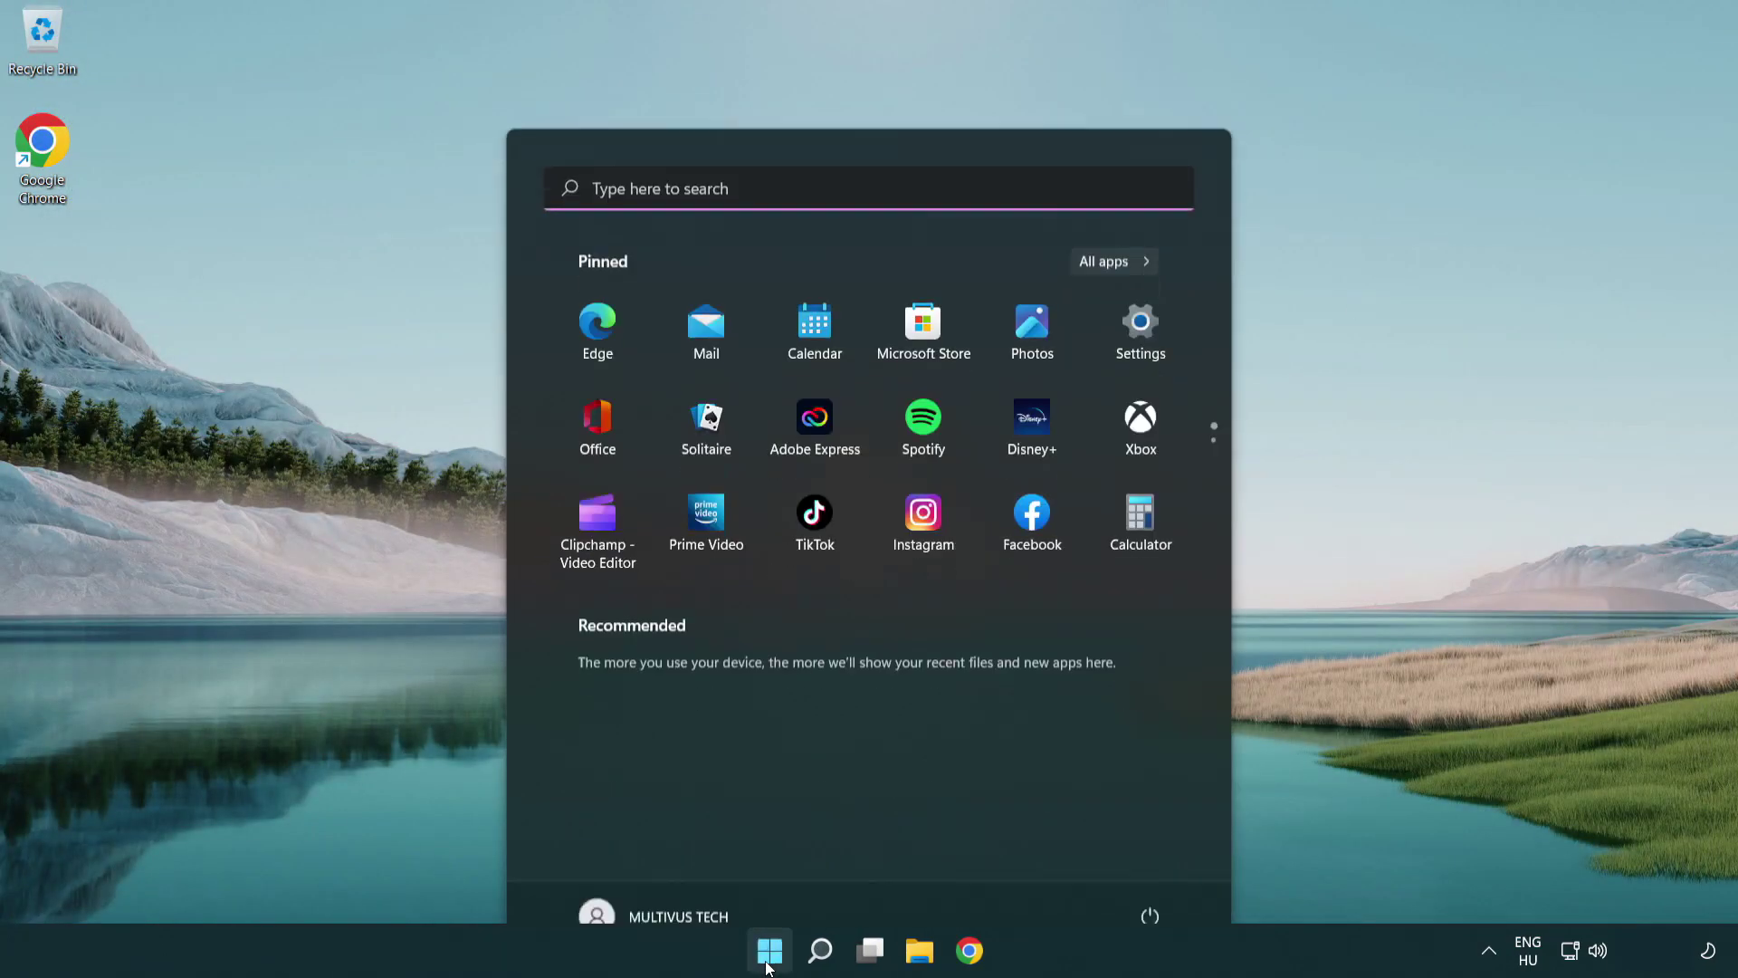
click(1151, 872)
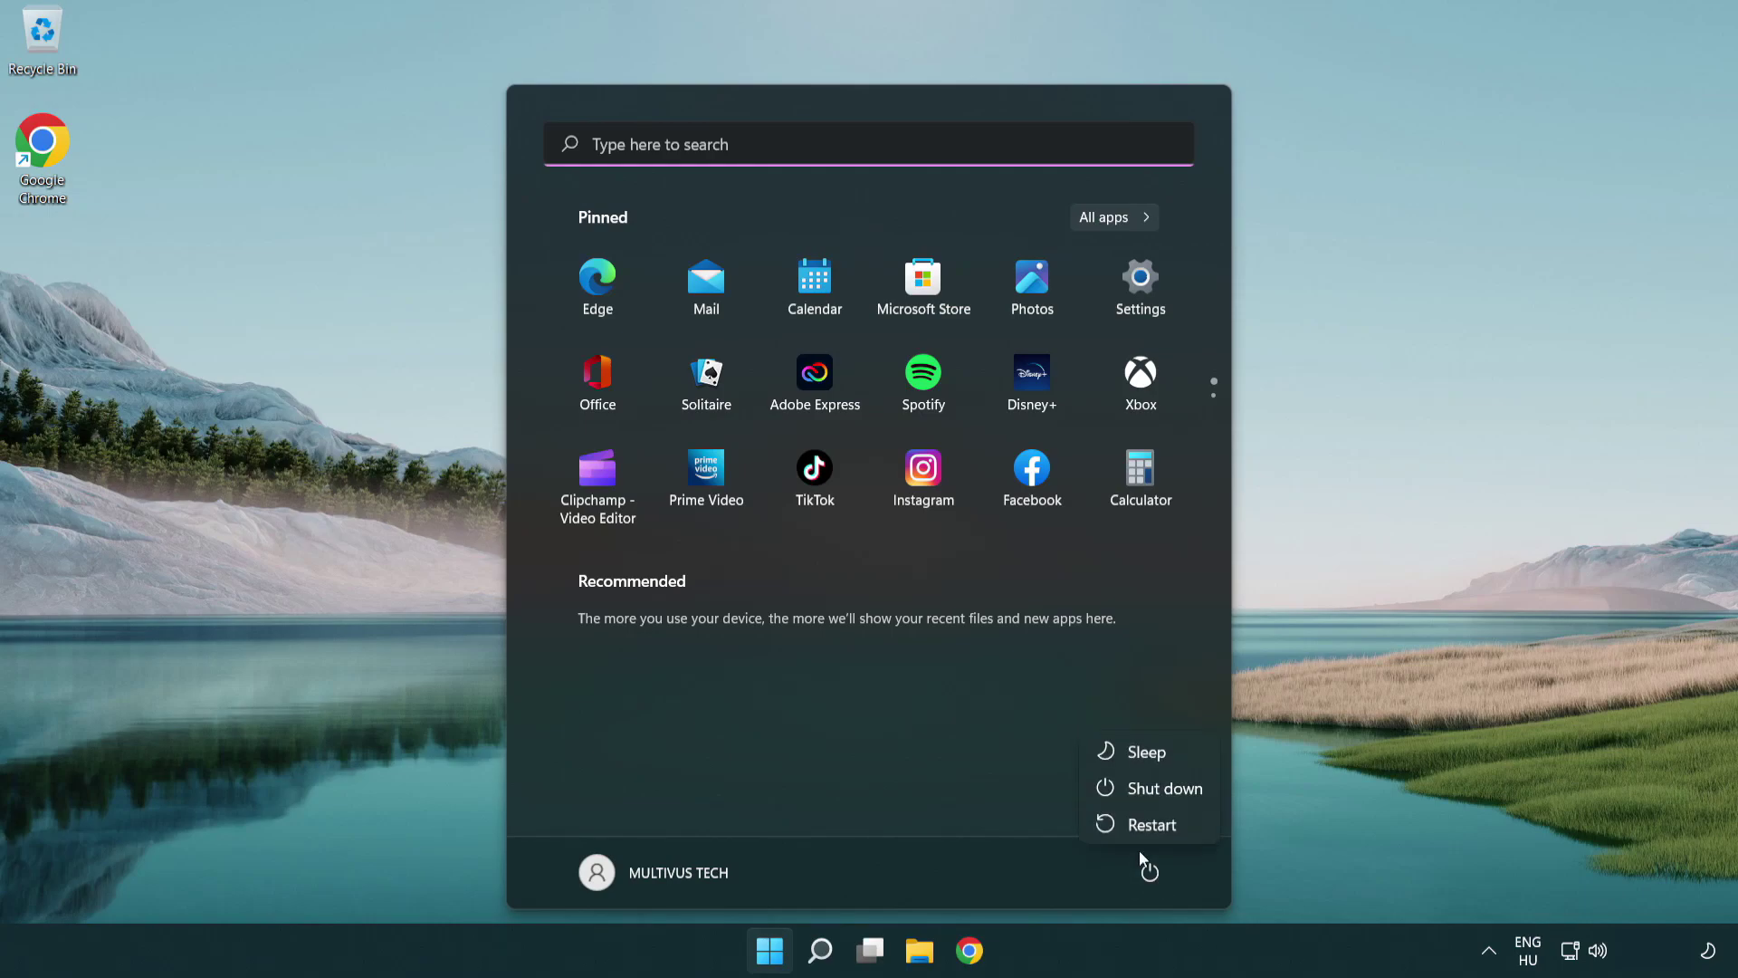